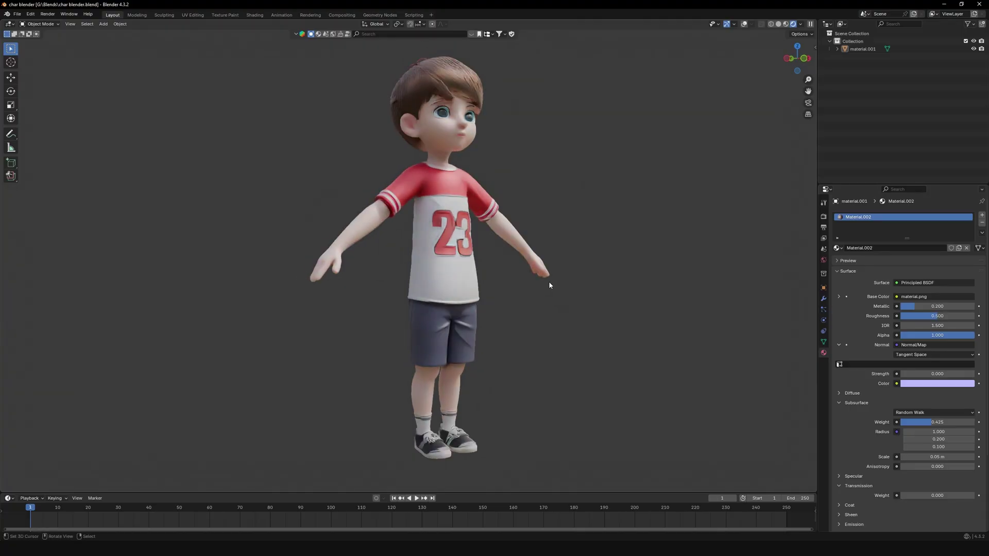
middle_click_drag(549, 281, 455, 287)
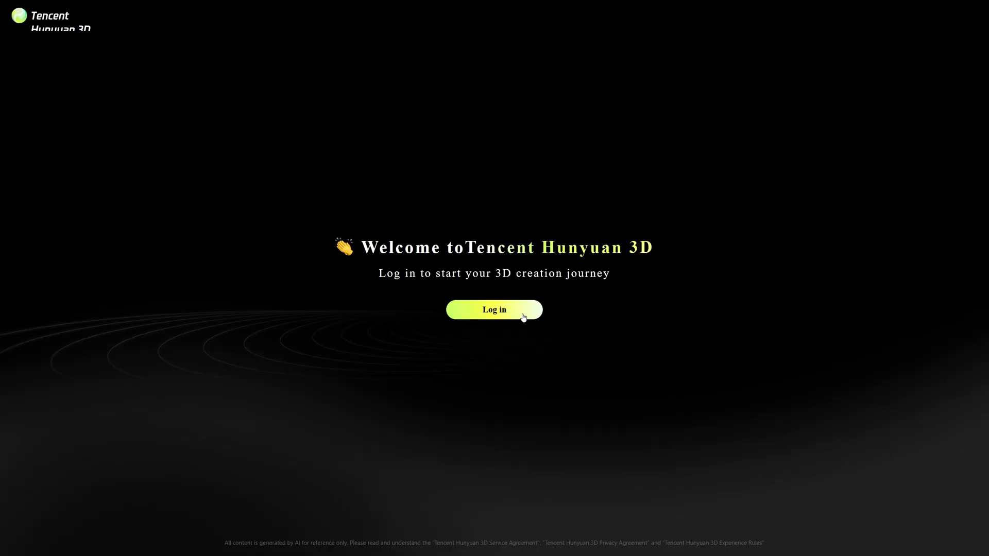
Step: Log in to Tencent Hunyuan 3D
left_click(524, 317)
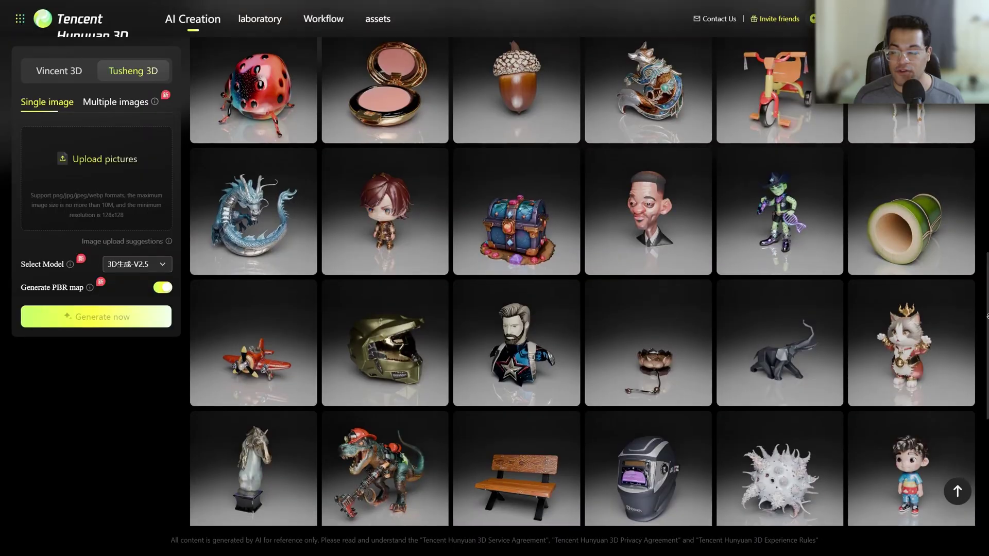
Step: Browse the inspiration gallery and examine the dark blue and white masked superhero bust from different angles
scroll(987, 316, "down", 4)
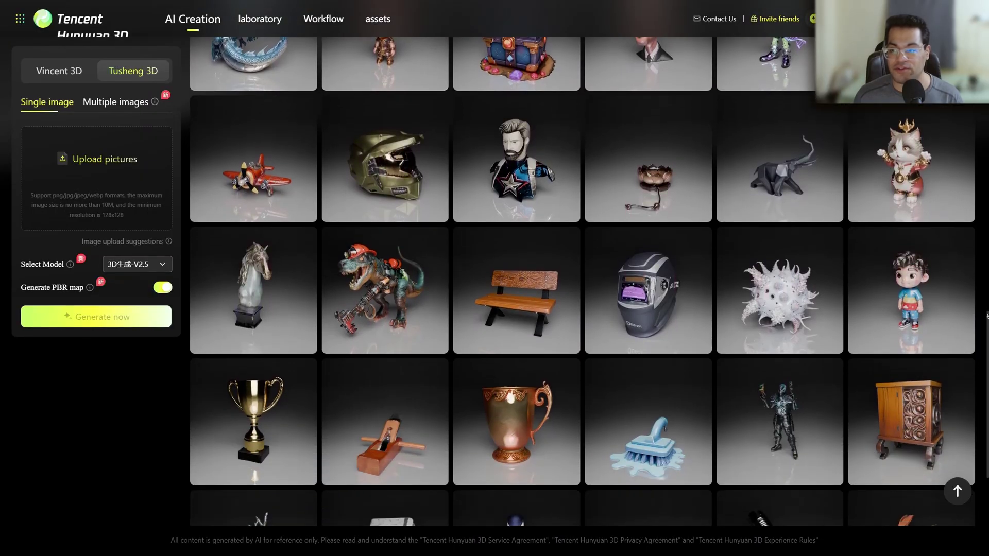
scroll(987, 316, "down", 3)
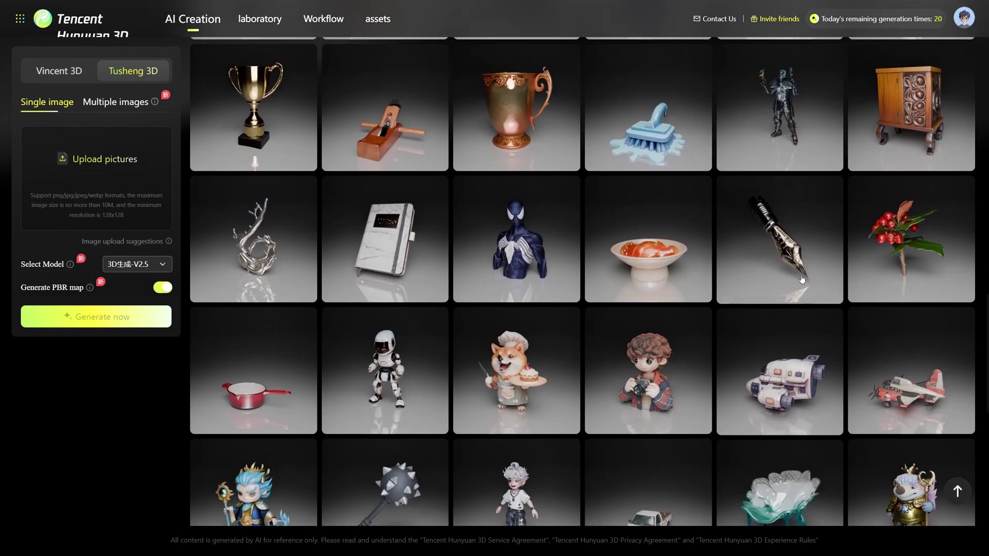
mouse_move(623, 277)
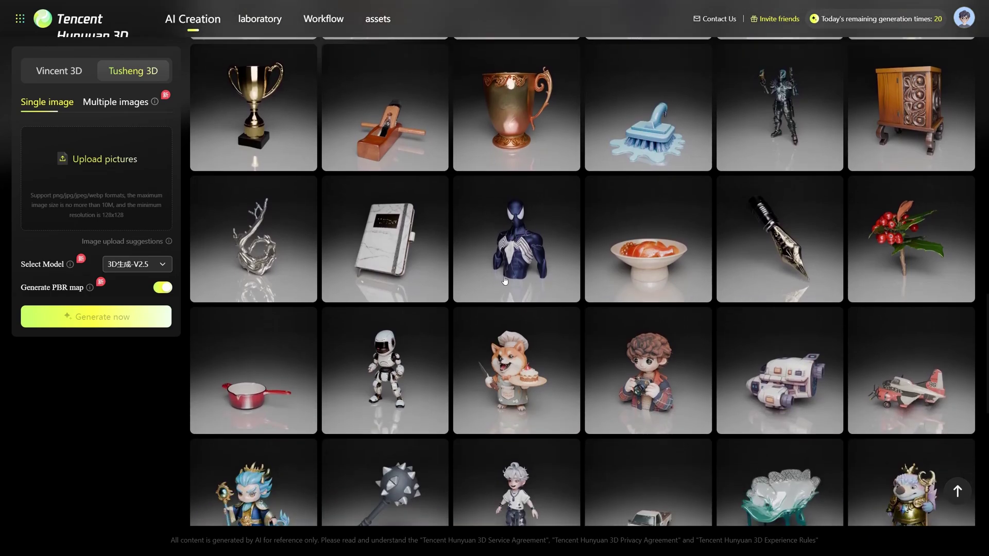
left_click(510, 257)
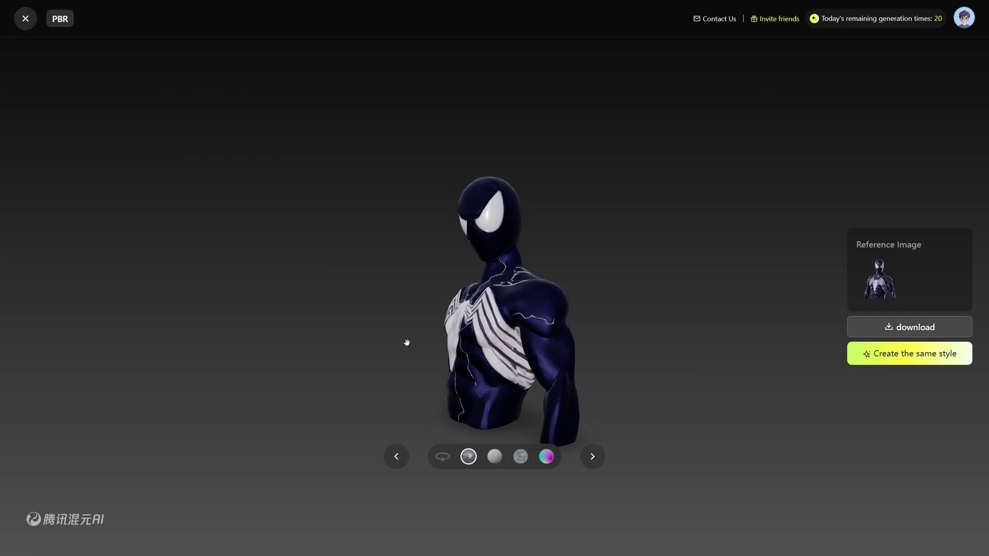
left_click_drag(406, 342, 499, 354)
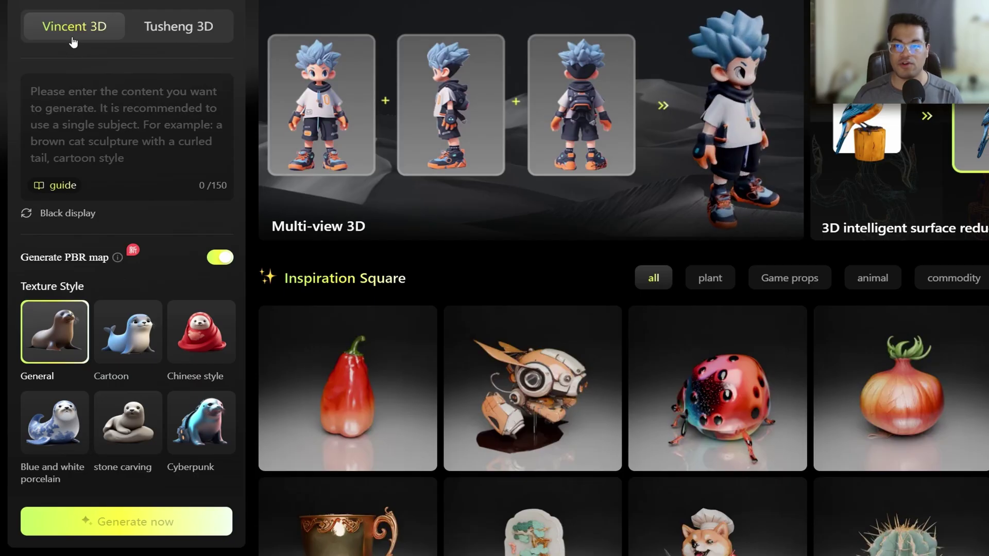
Step: Generate a text-to-3D model from the prompt "An ornamental vase, golden and white" with the General texture style and PBR map enabled
left_click(180, 38)
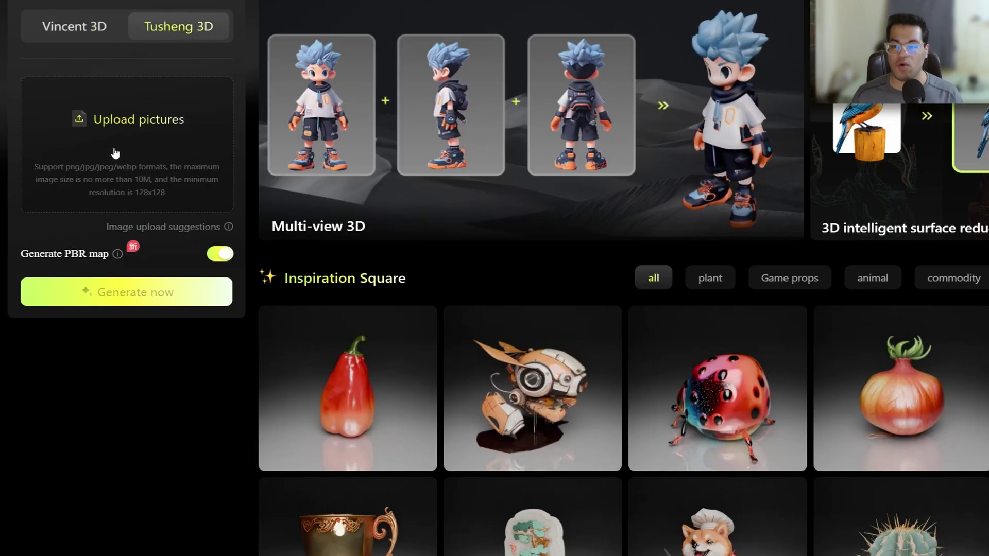
left_click(72, 36)
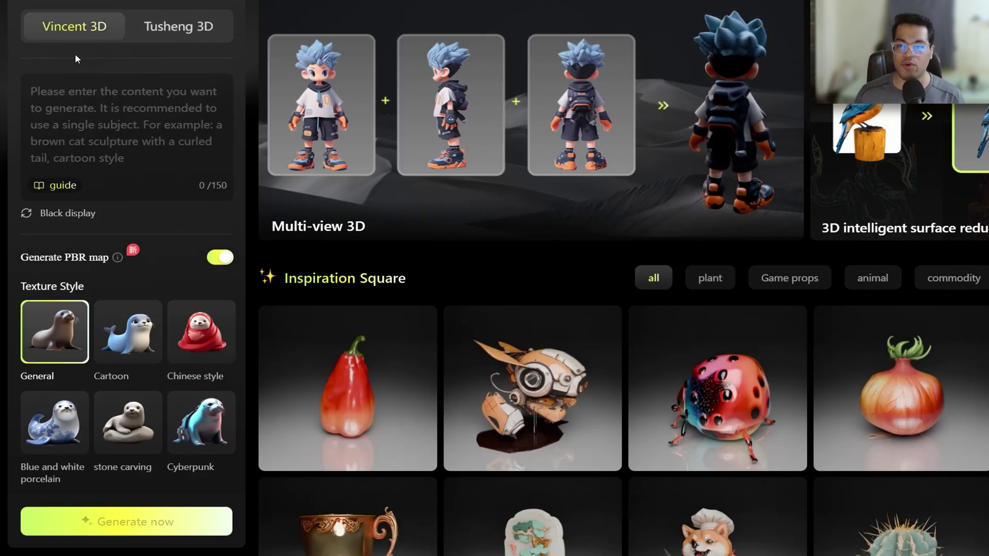
left_click(142, 156)
type("An ornamental")
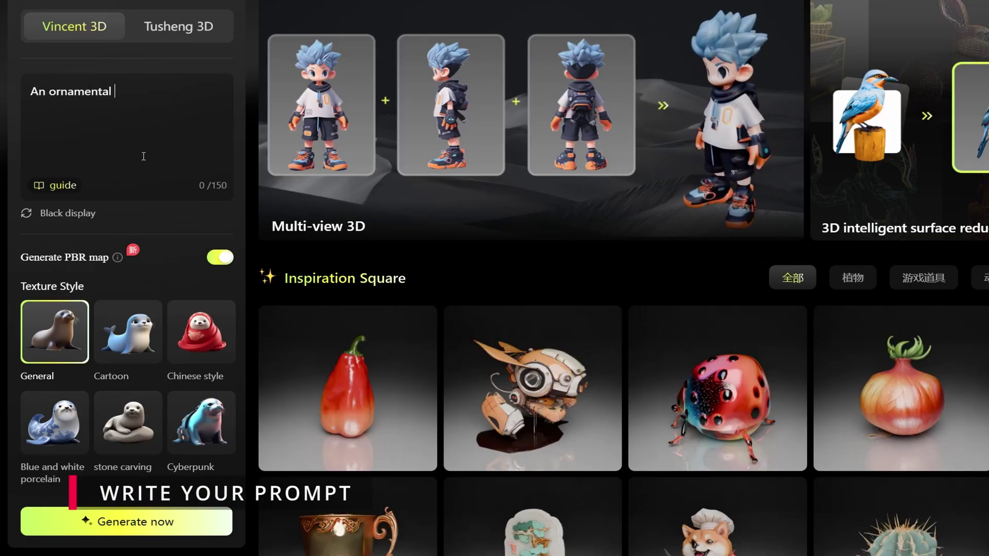
type(" vase, g")
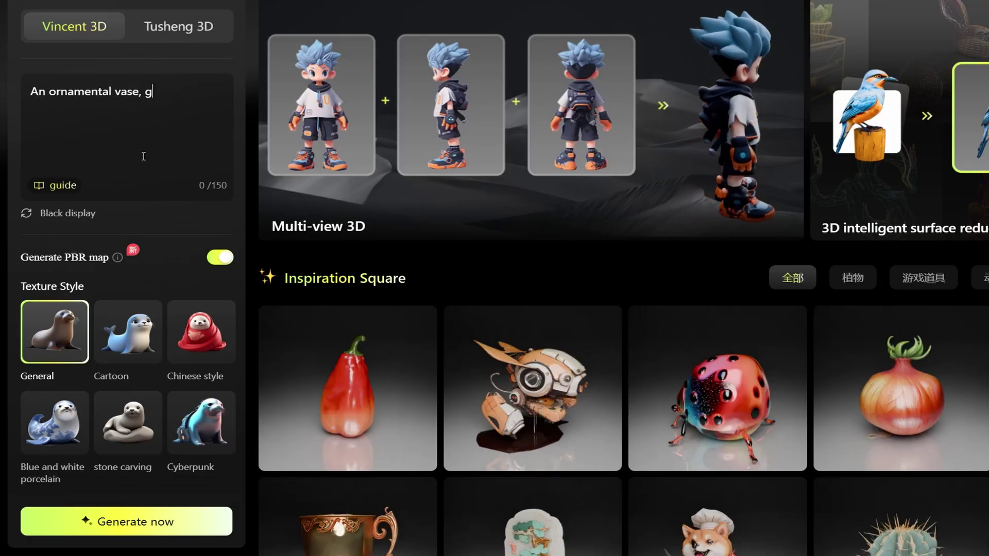
type("olden and white")
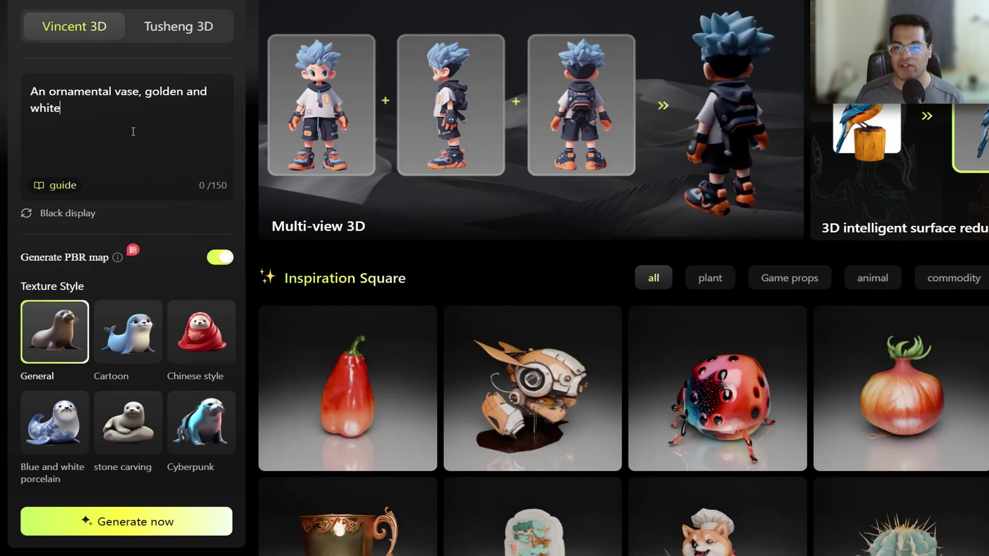
mouse_move(114, 261)
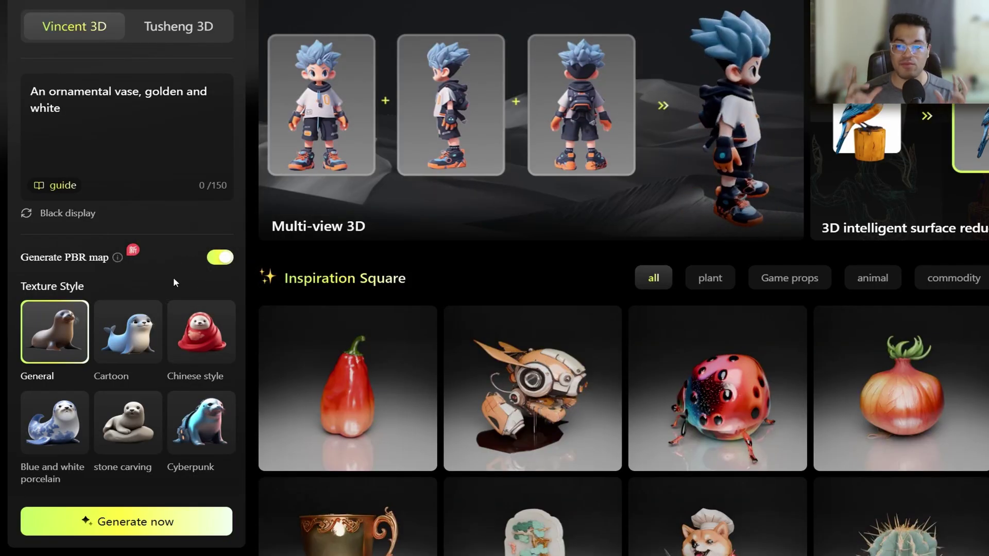
left_click(181, 537)
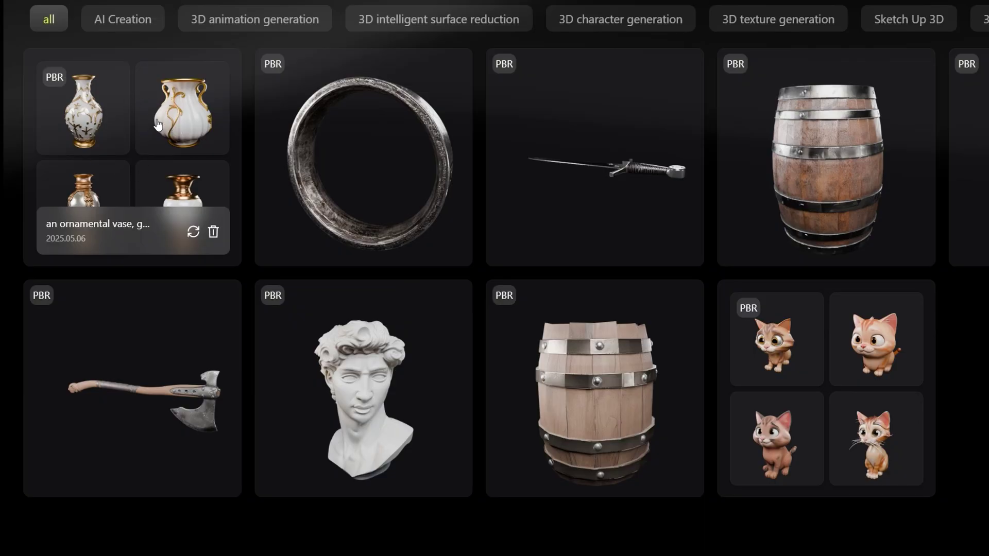
Step: Open the generated white two-handled vase with golden vines and choose FBX as its download format
left_click(190, 108)
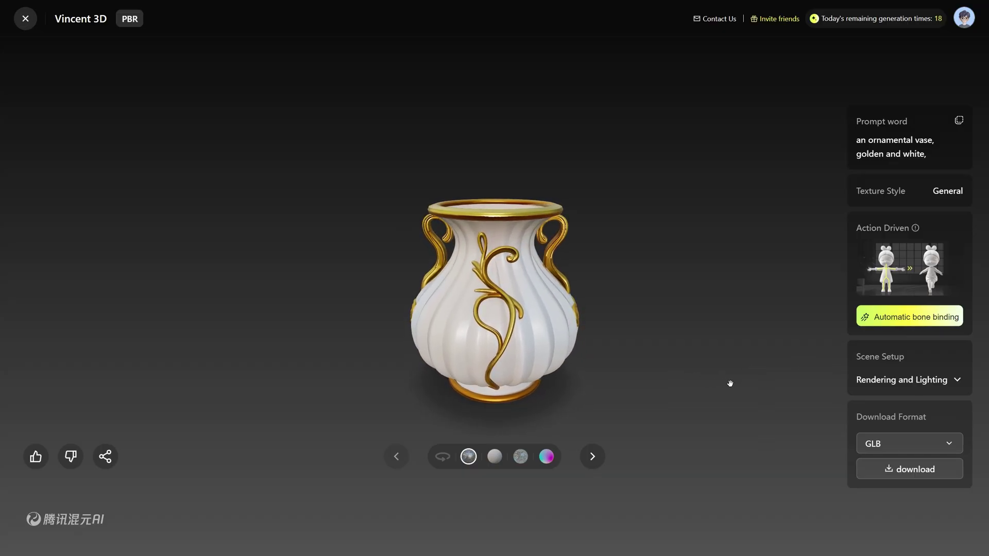
left_click(898, 446)
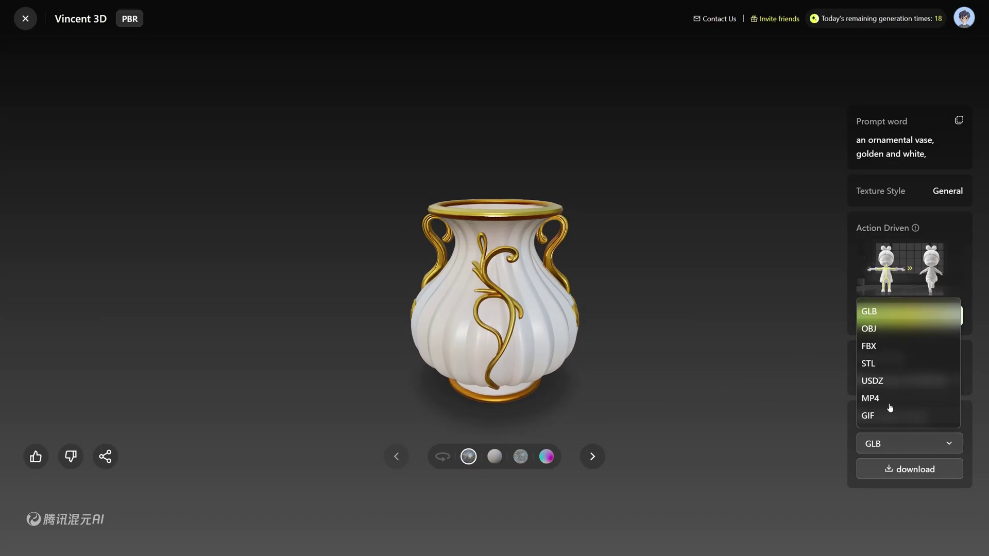
left_click(879, 346)
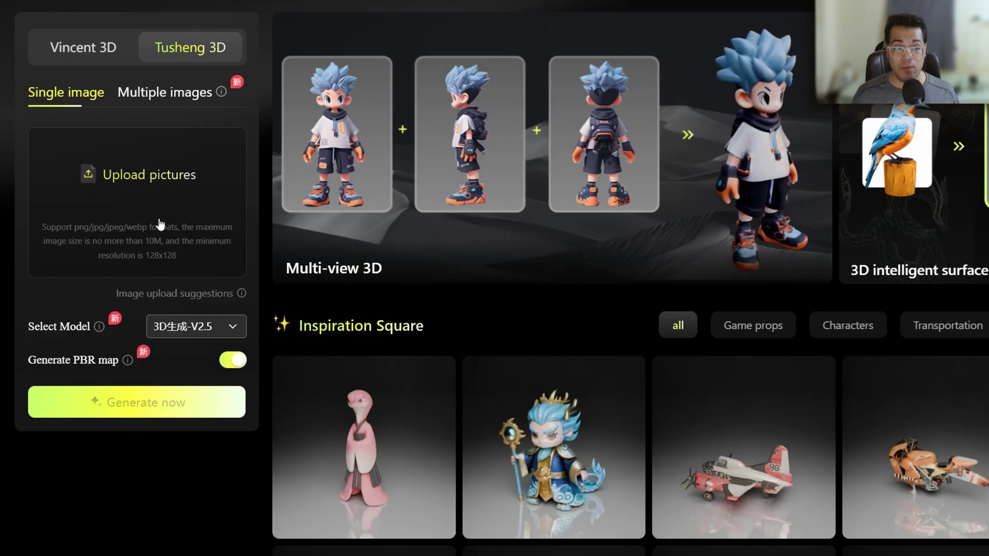
Step: Upload the picture of the white classical bust and generate a single-image 3D model with PBR map from it
left_click(112, 190)
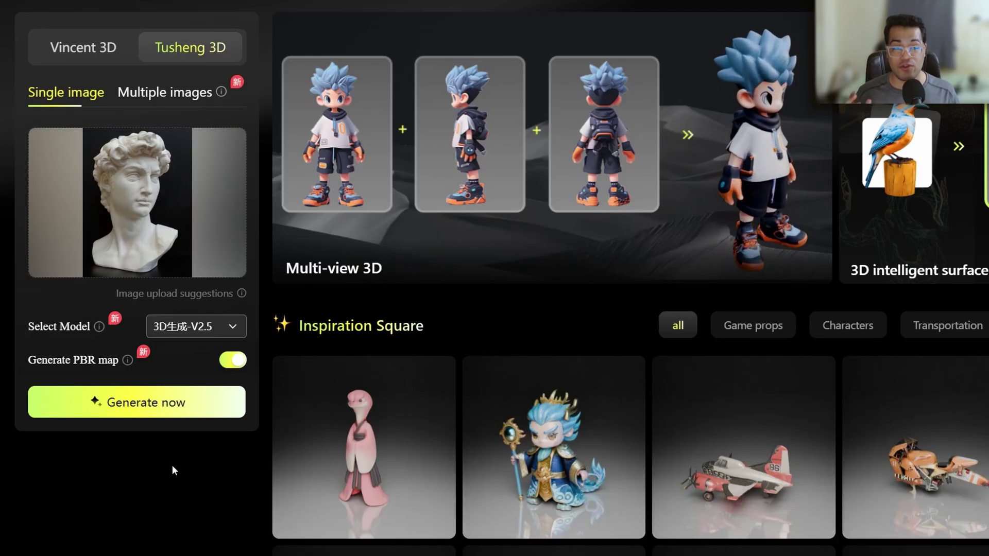
left_click(169, 412)
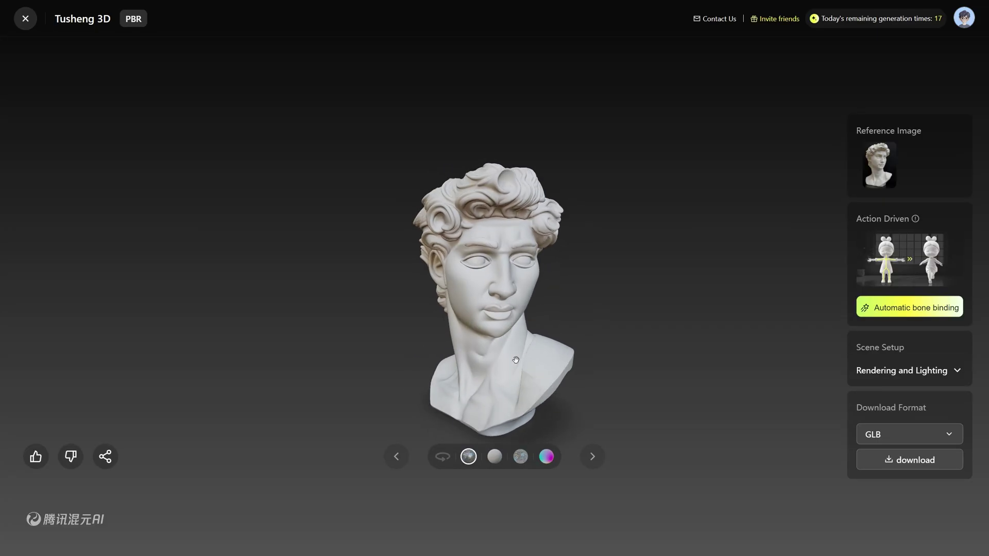
Step: Examine the generated bust and sword models from several angles
left_click_drag(416, 344, 401, 338)
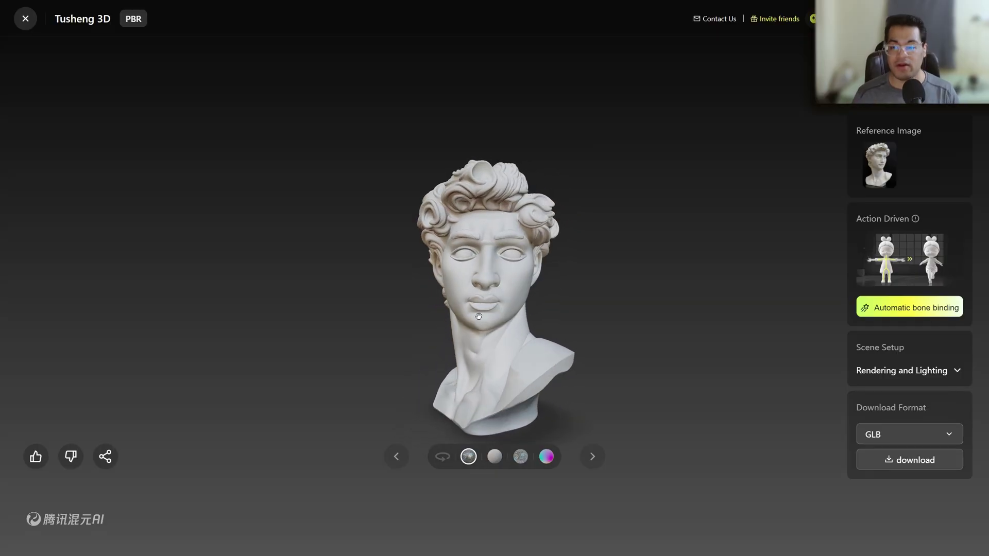
scroll(497, 292, "up", 5)
left_click_drag(501, 300, 520, 294)
scroll(521, 295, "down", 5)
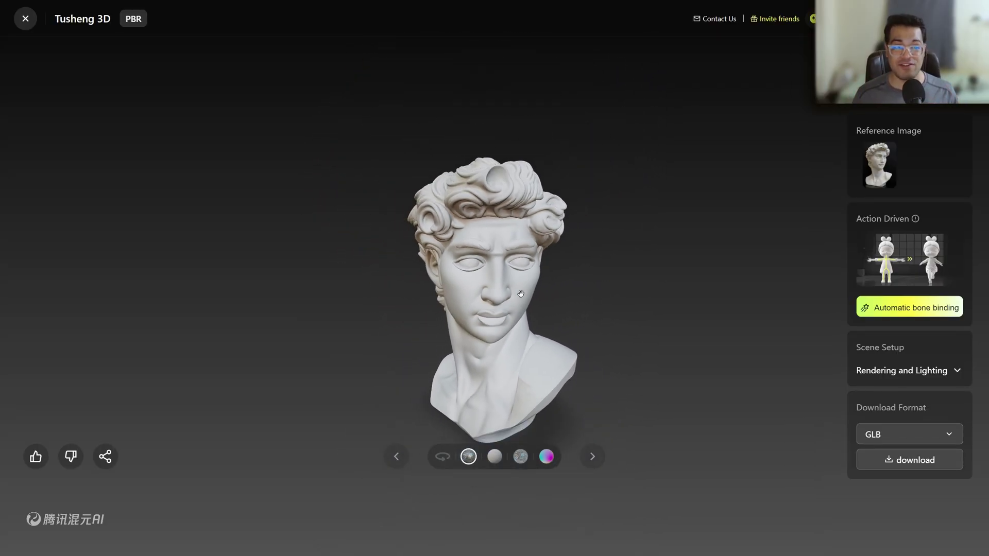
left_click_drag(498, 306, 570, 314)
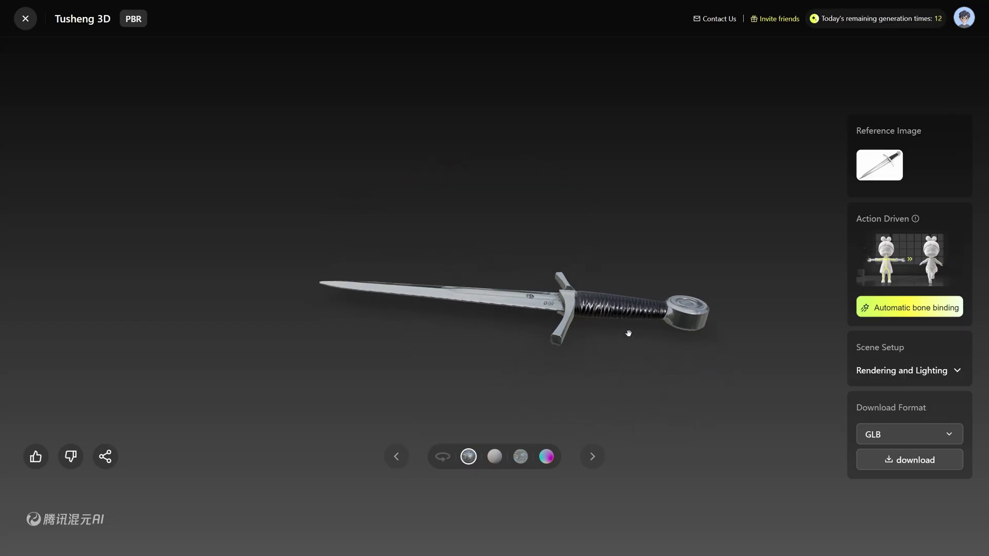
left_click_drag(711, 323, 519, 306)
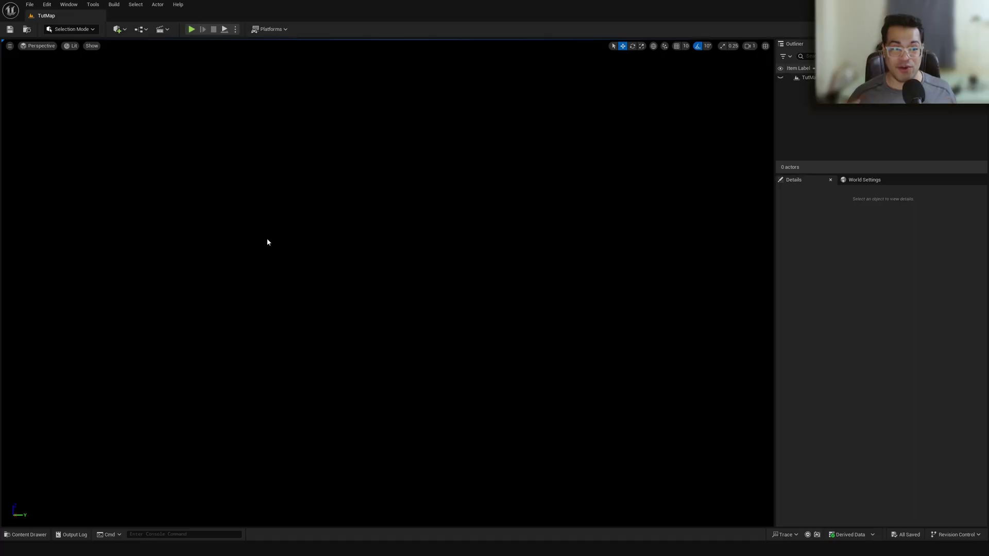
Step: Switch to Unreal Editor and use the Env. Light Mixer to create a sky light, directional light, sky atmosphere, volumetric cloud and height fog
left_click(70, 5)
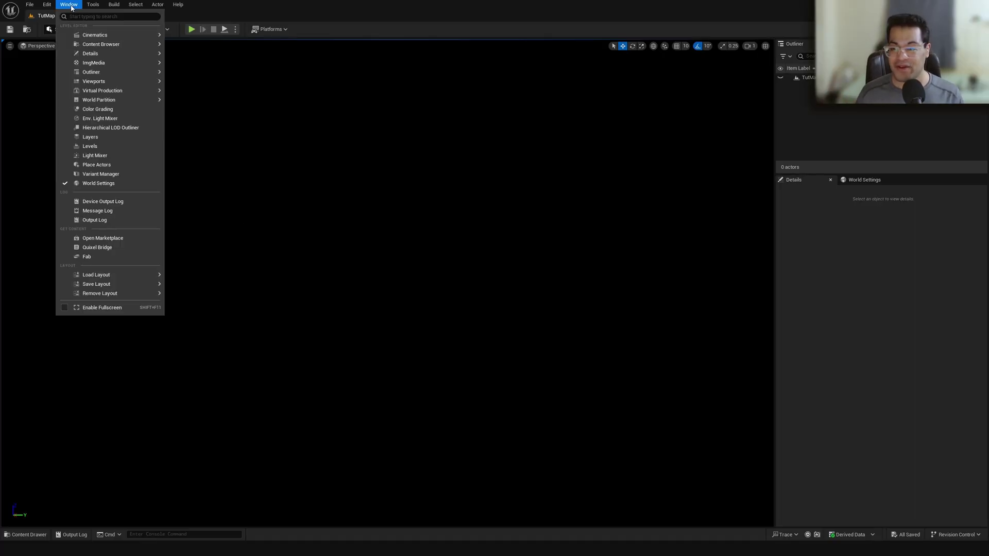
mouse_move(85, 36)
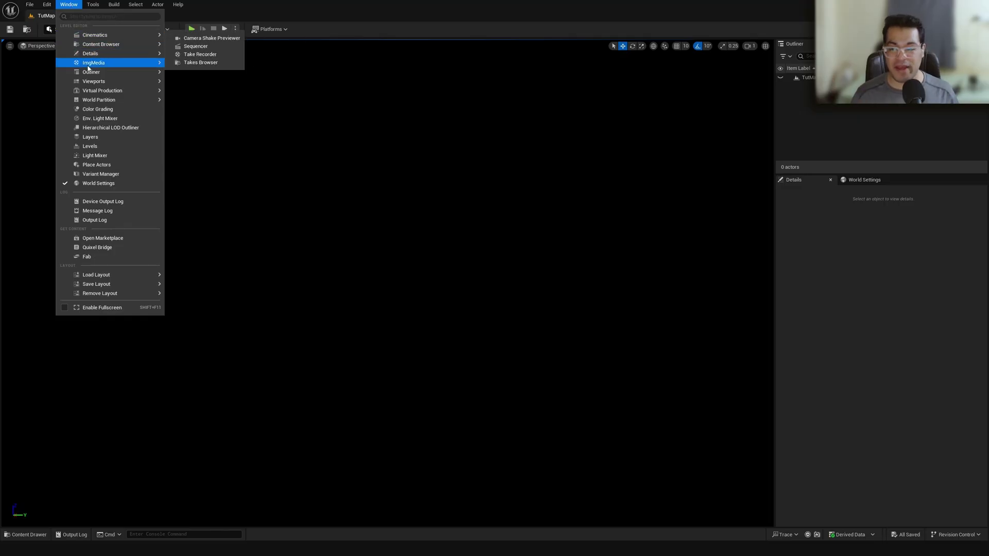
left_click(93, 119)
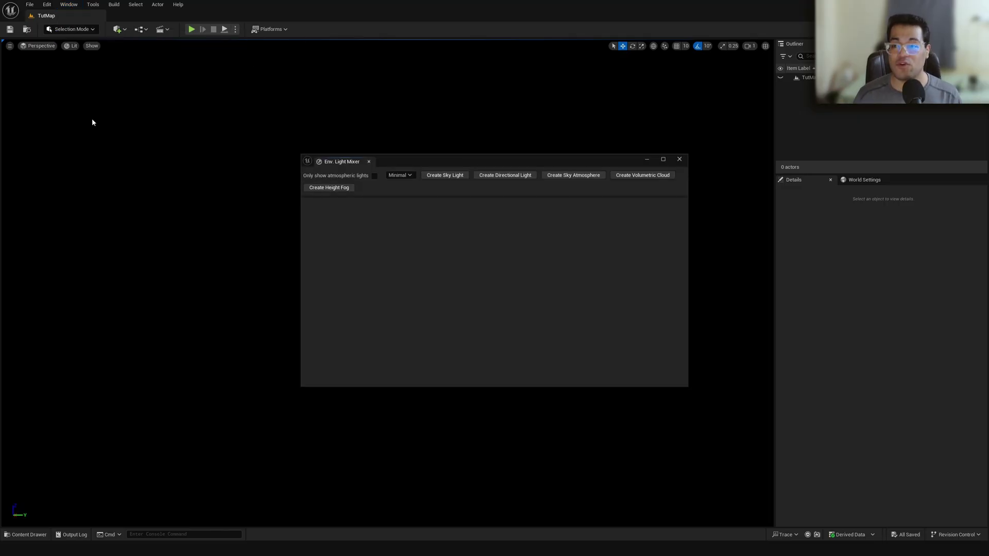
left_click(443, 175)
left_click(443, 175)
left_click(443, 175)
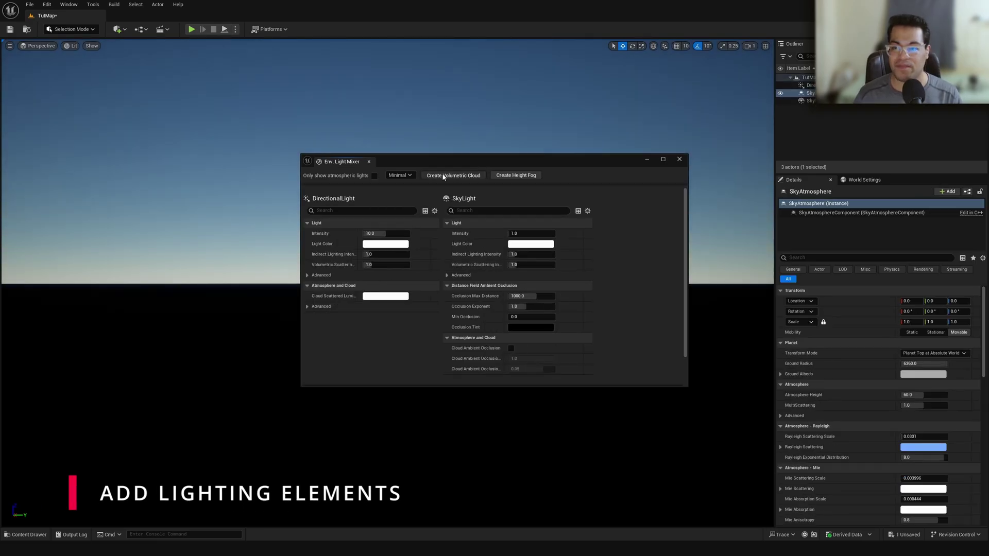
left_click(443, 175)
left_click(443, 175)
left_click_drag(444, 165, 351, 227)
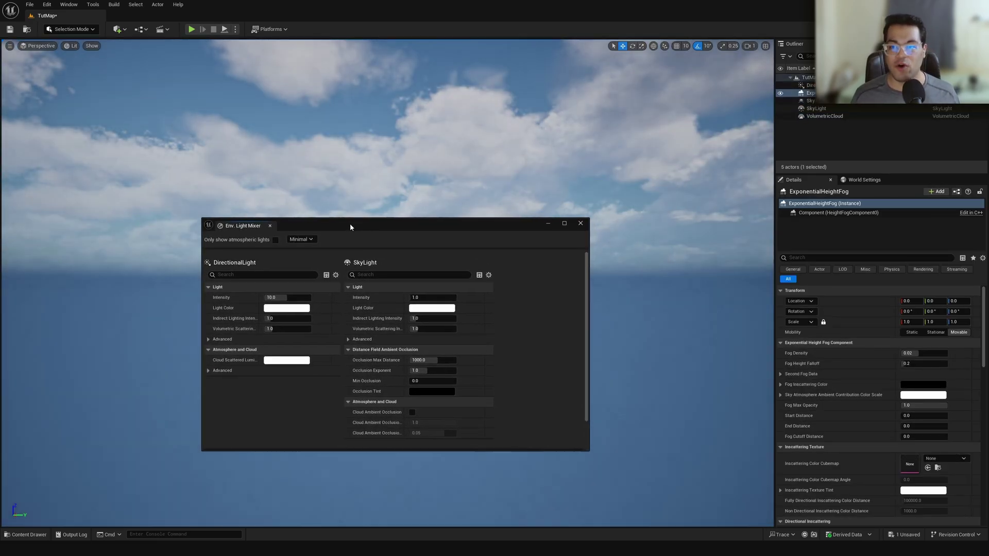
Step: Add a plane shape to the level and set its scale to 10 on all axes
left_click(119, 29)
mouse_move(139, 121)
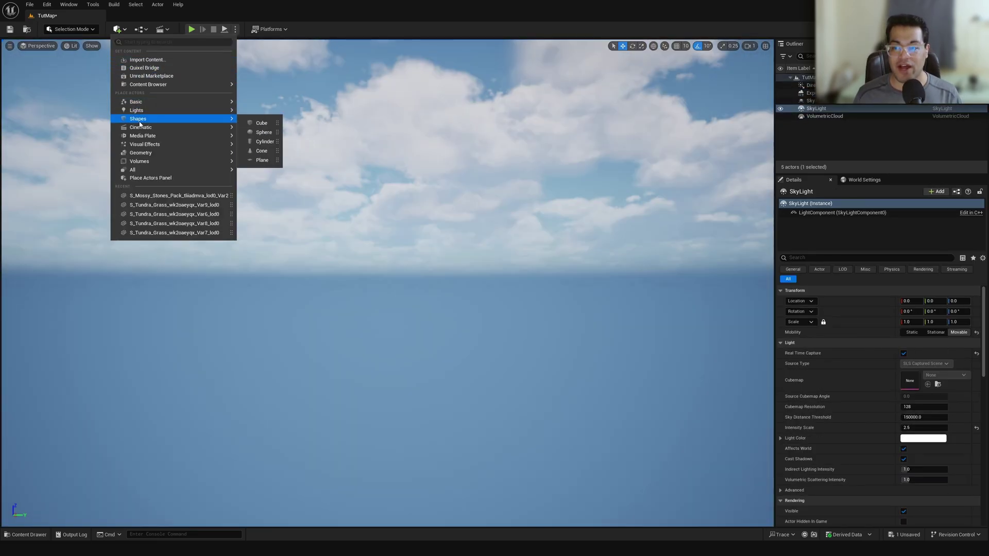
left_click(259, 160)
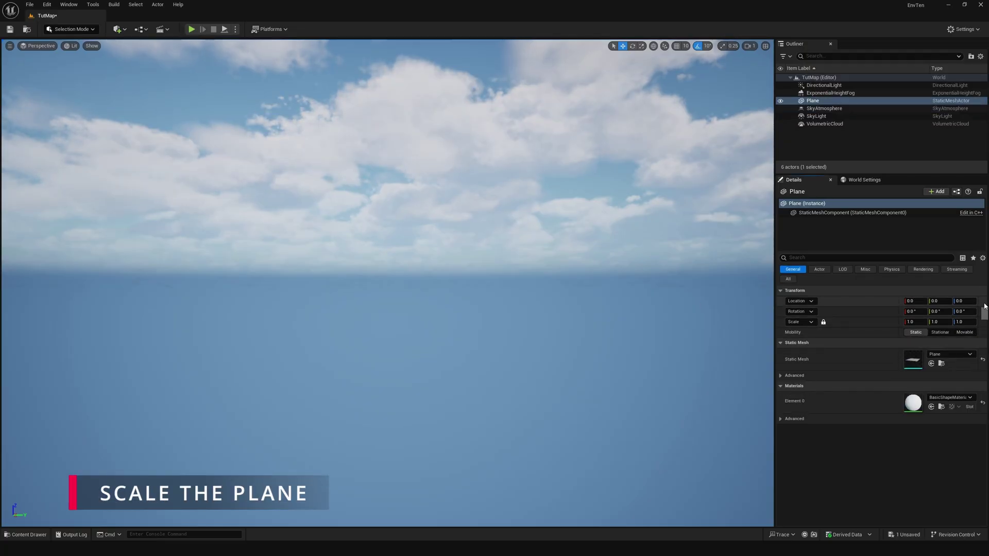
left_click(919, 321)
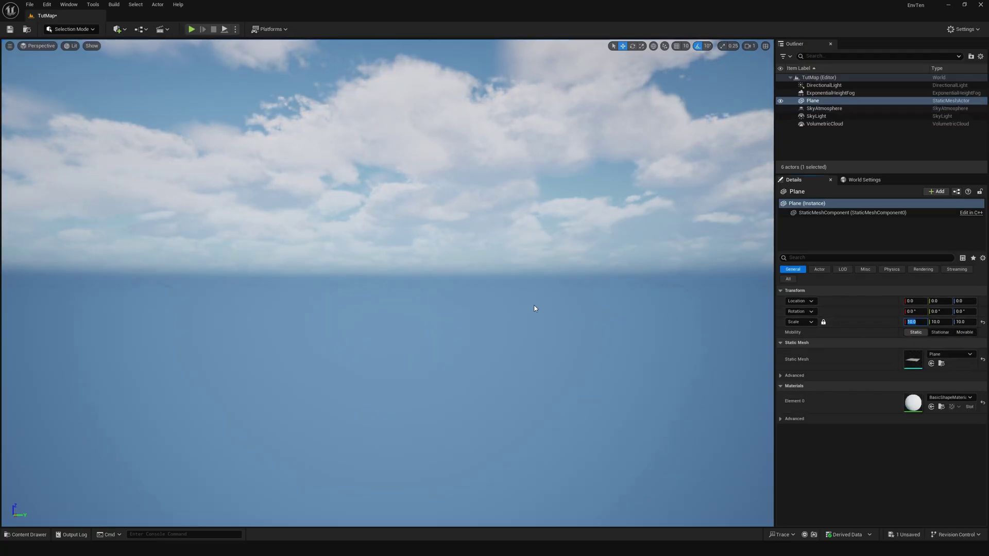
right_click_drag(534, 308, 534, 309)
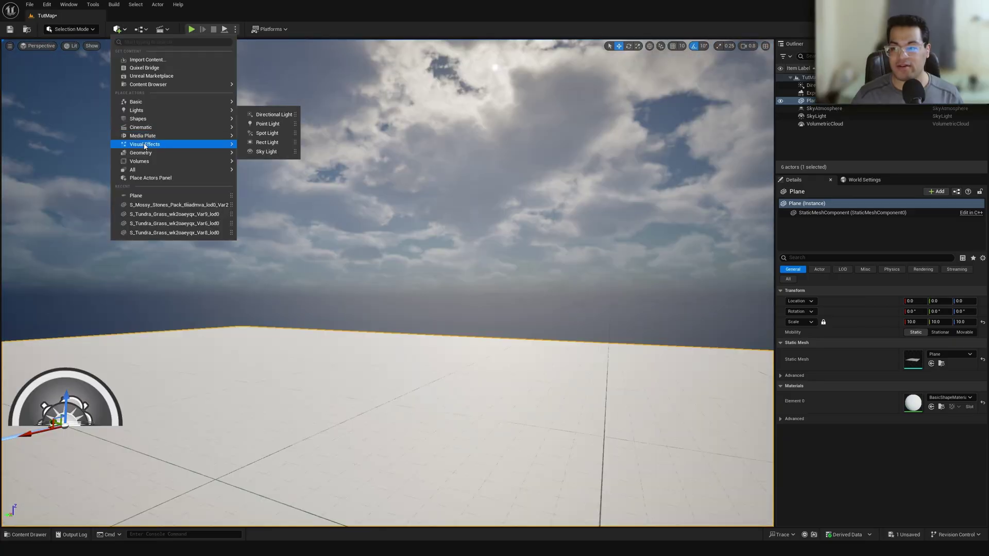
Step: Add a Post Process Volume to the level and find its Infinite Extent (Unbound) setting
mouse_move(168, 146)
left_click(253, 146)
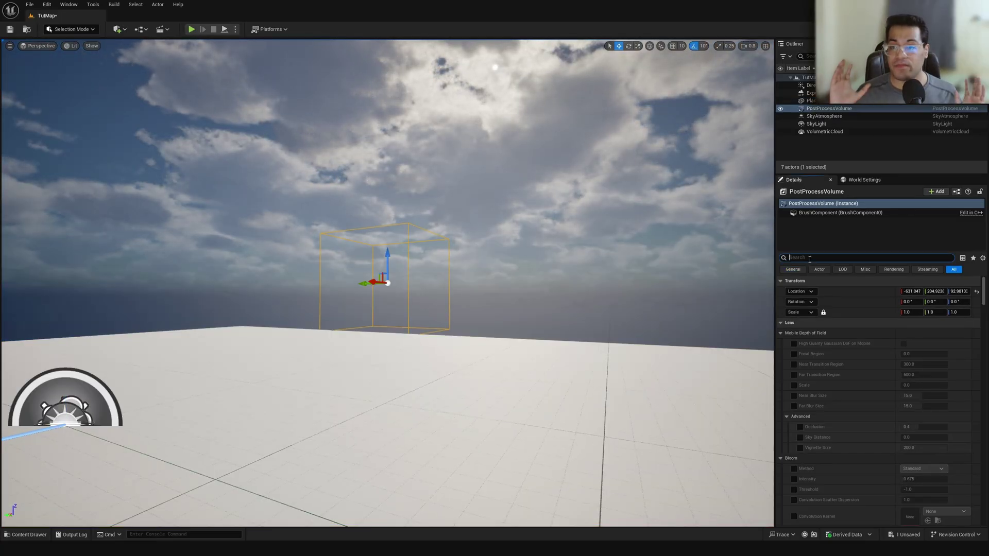
type("inf")
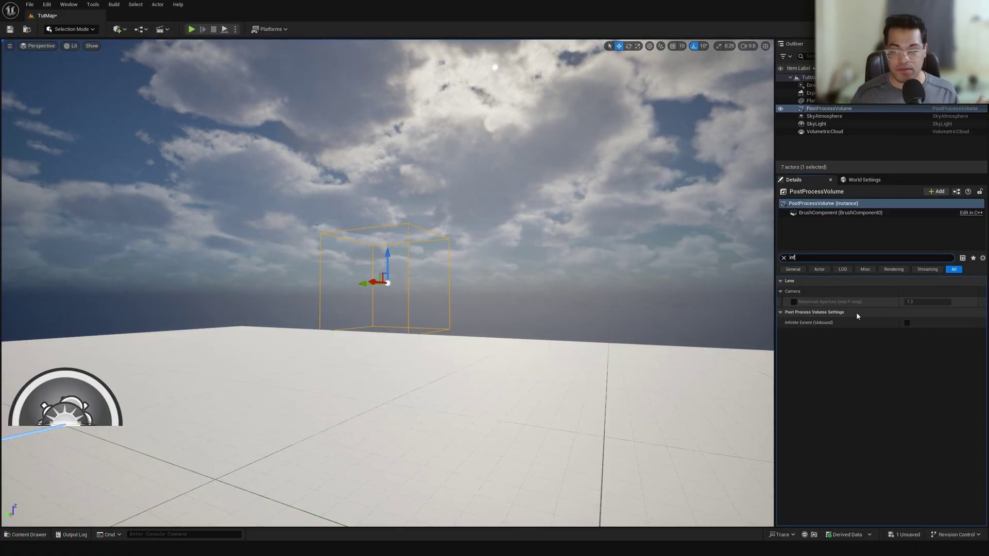
Step: Enable the Metering Mode override in the Post Process Volume's exposure settings and set both Min EV100 and Max EV100 to 1
left_click(783, 258)
type("expo")
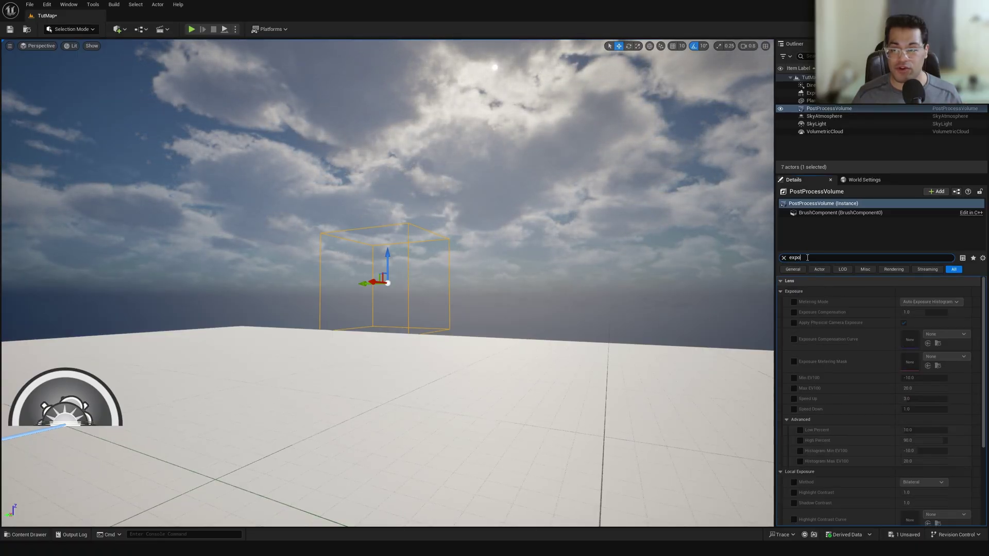
left_click(793, 302)
left_click(794, 378)
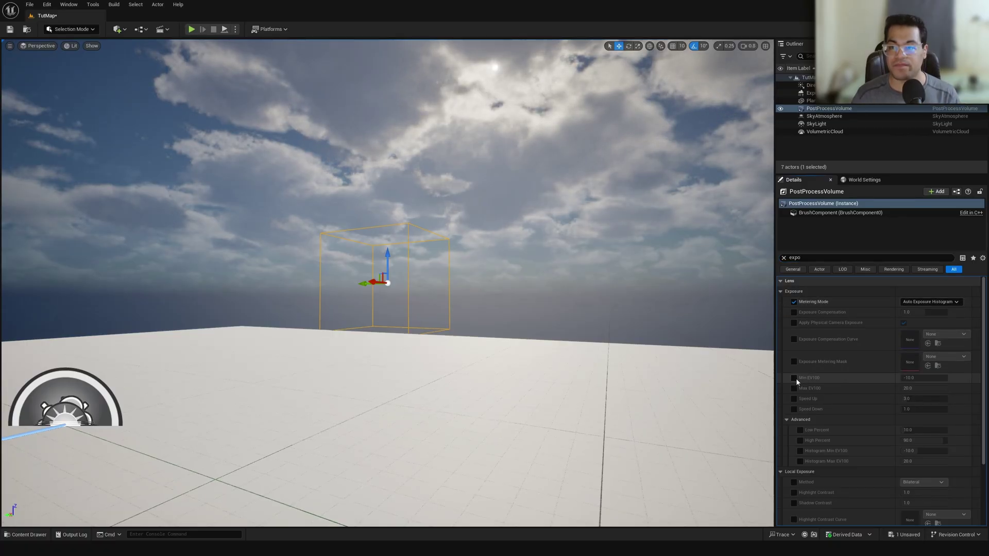
left_click(719, 338)
left_click(899, 324)
type("1")
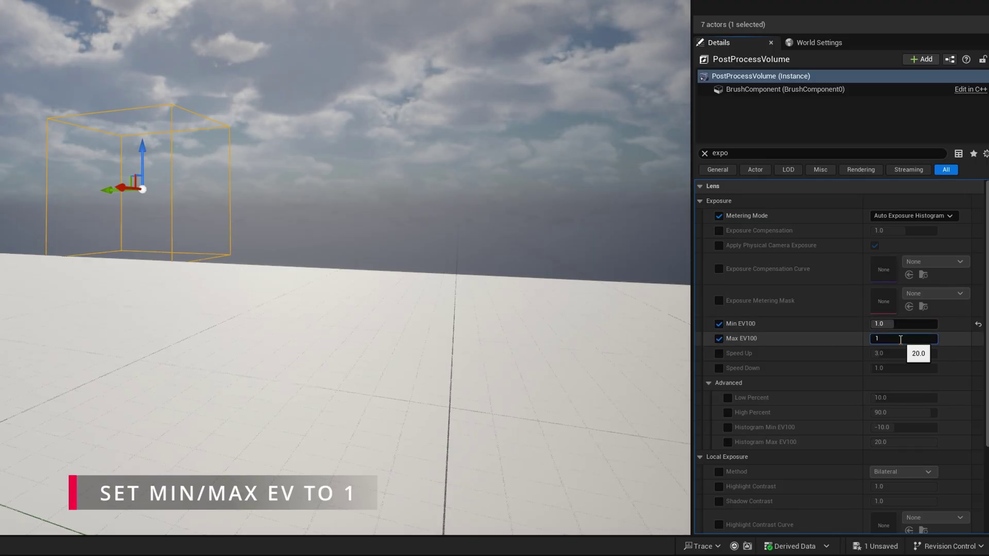
key("Return")
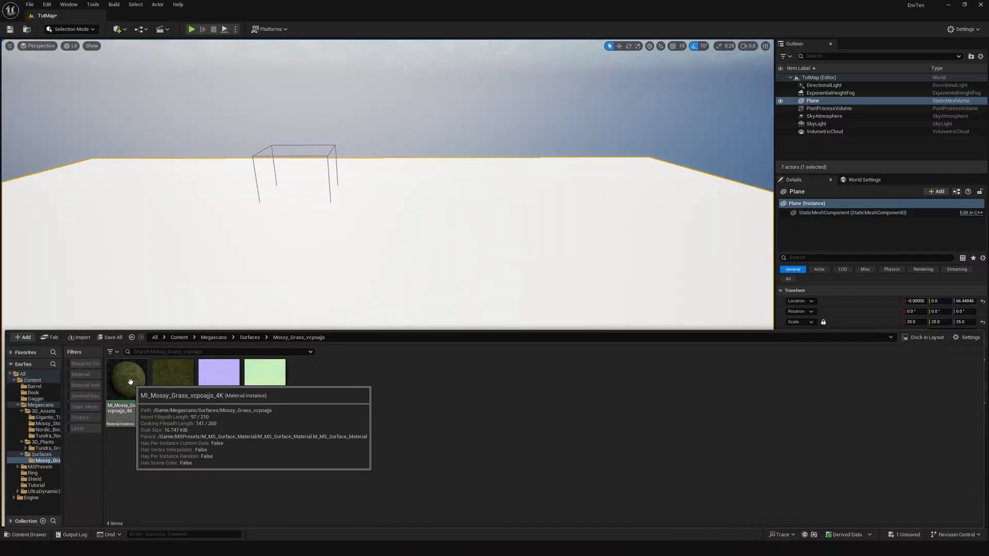
Step: Duplicate the MI_Mossy_Grass material instance and apply the copy to the ground plane
right_click(128, 384)
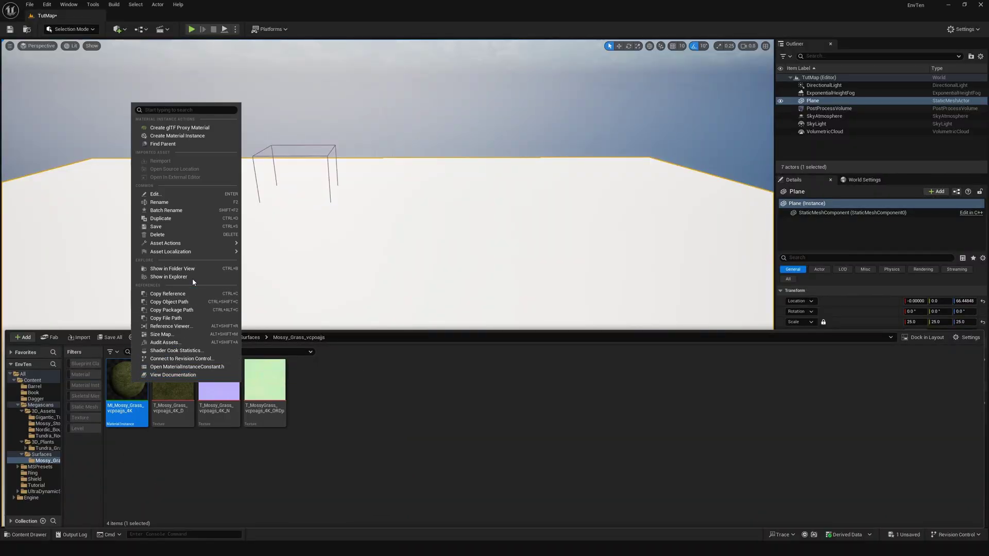
left_click(180, 219)
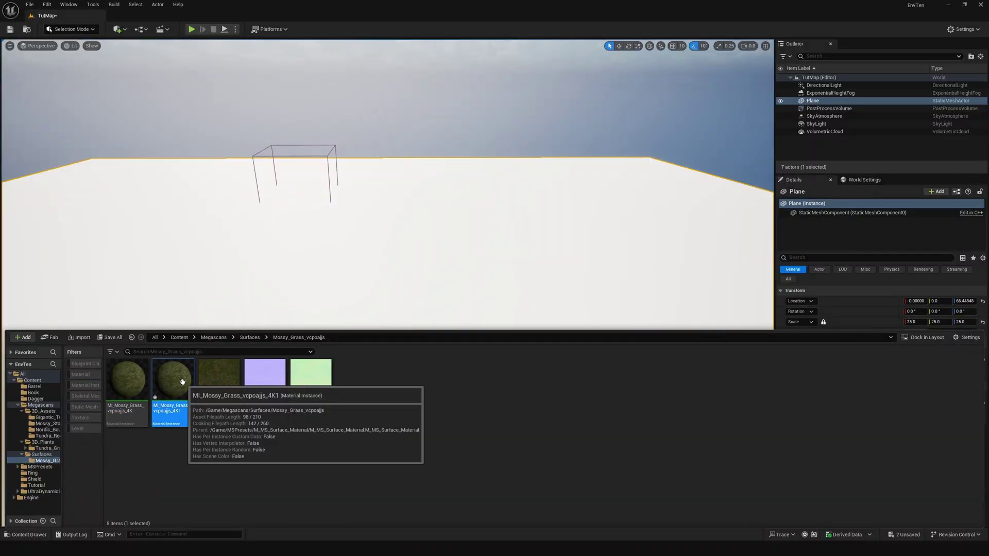
left_click_drag(181, 381, 440, 241)
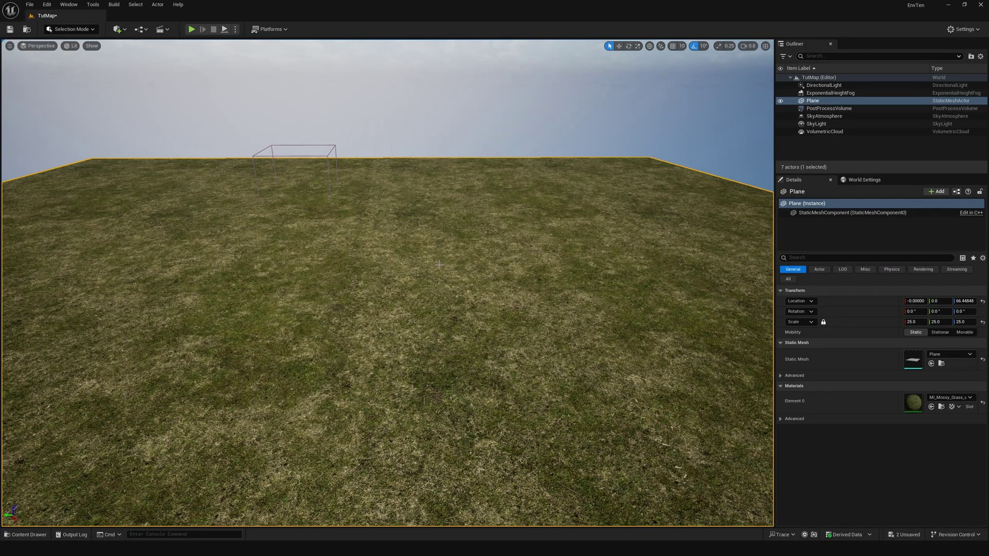
key("w")
mouse_move(439, 265)
right_mouse_down()
mouse_move(438, 363)
mouse_move(432, 254)
right_mouse_up()
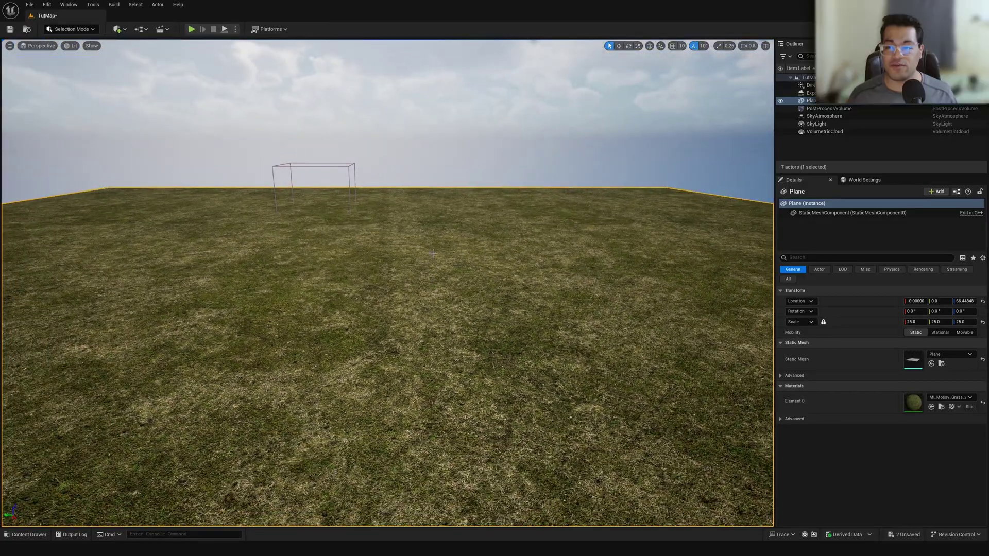
Step: Place the barrel mesh upright on the grass plane and check how it stands on the ground
left_click_drag(391, 256, 392, 271)
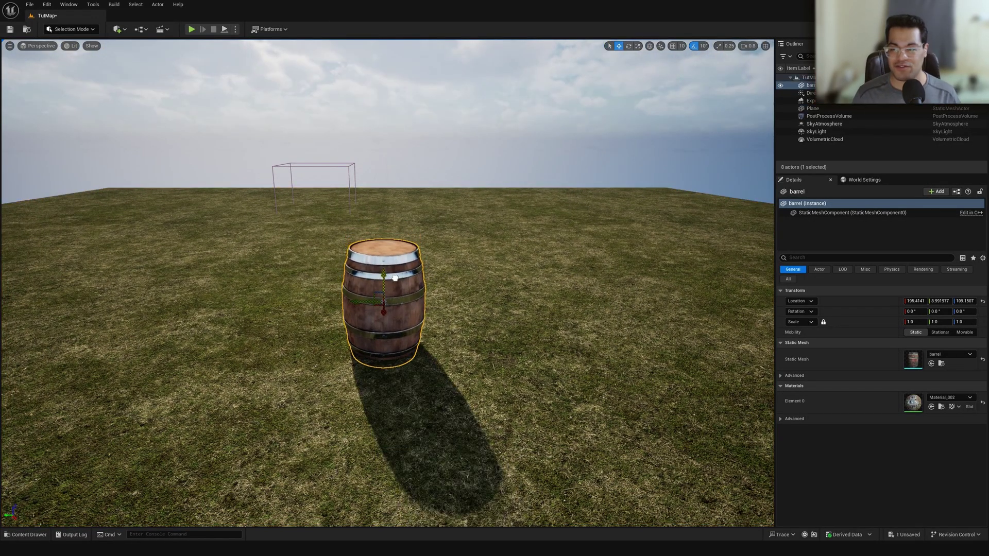
key("f")
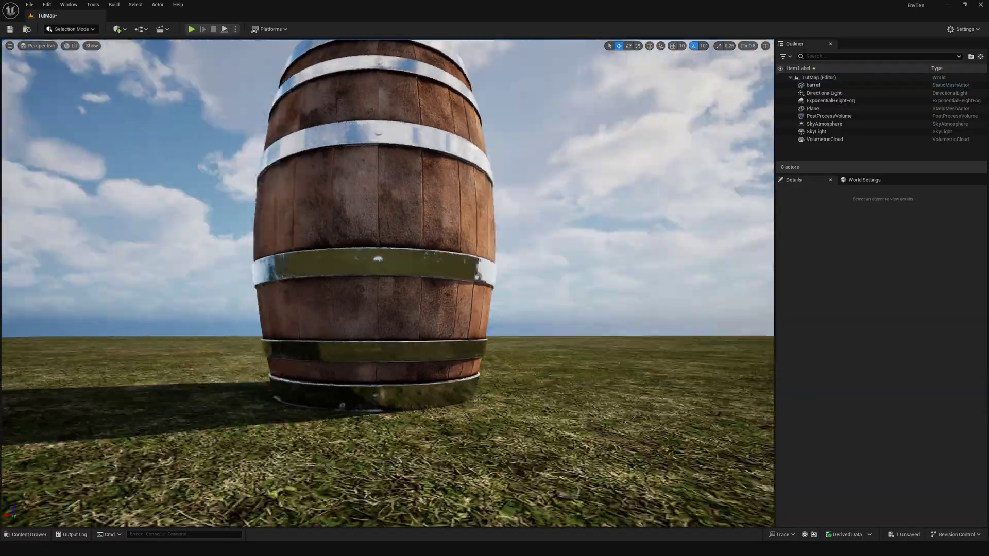
scroll(384, 207, "down", 10)
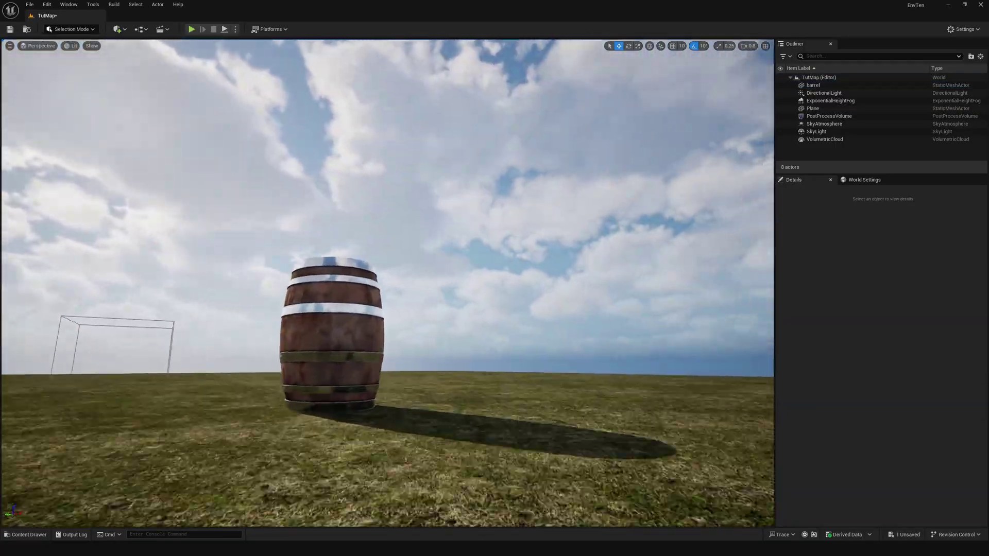
Step: Duplicate the barrel, rotate the copy 90° about X so it lies on its side, and place it beside the upright one
right_click_drag(384, 206, 383, 155)
right_click_drag(443, 205, 443, 155)
left_click(443, 205)
left_click_drag(394, 261, 235, 268, "alt")
left_click_drag(278, 242, 208, 272)
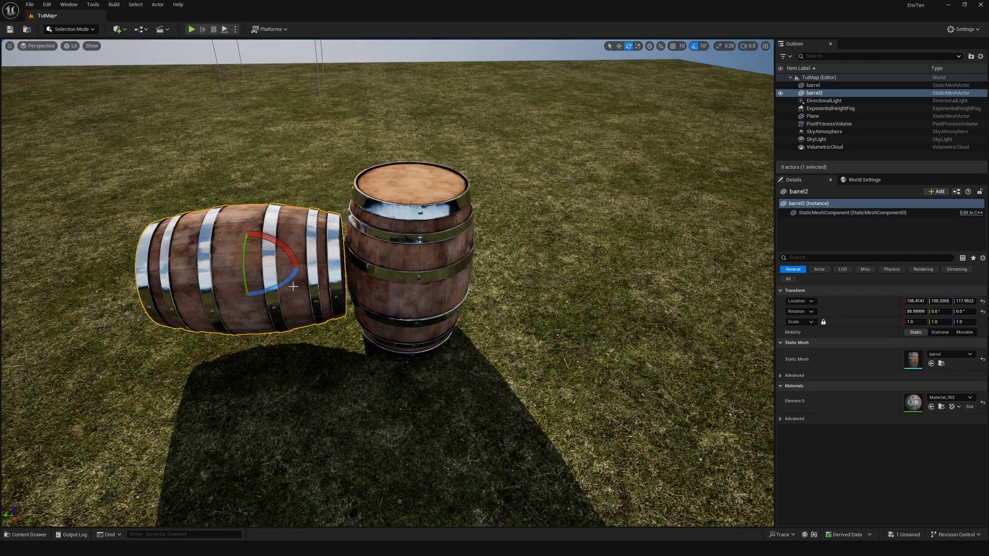
left_click_drag(250, 246, 273, 256)
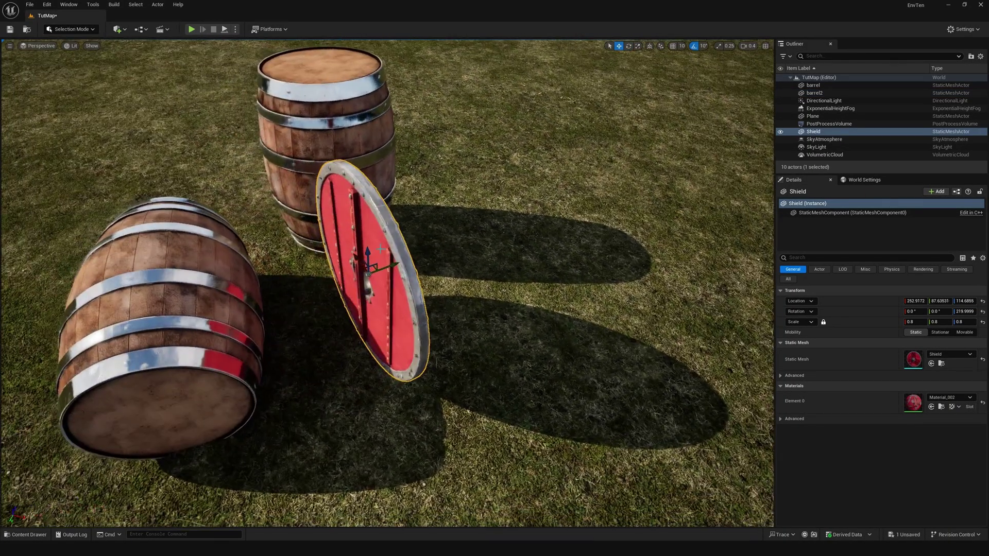
Step: Turn the Shield to face outward and move it in front of the lying barrel
left_click_drag(386, 242, 355, 249)
key("w")
left_click_drag(396, 269, 289, 283)
key("e")
key("w")
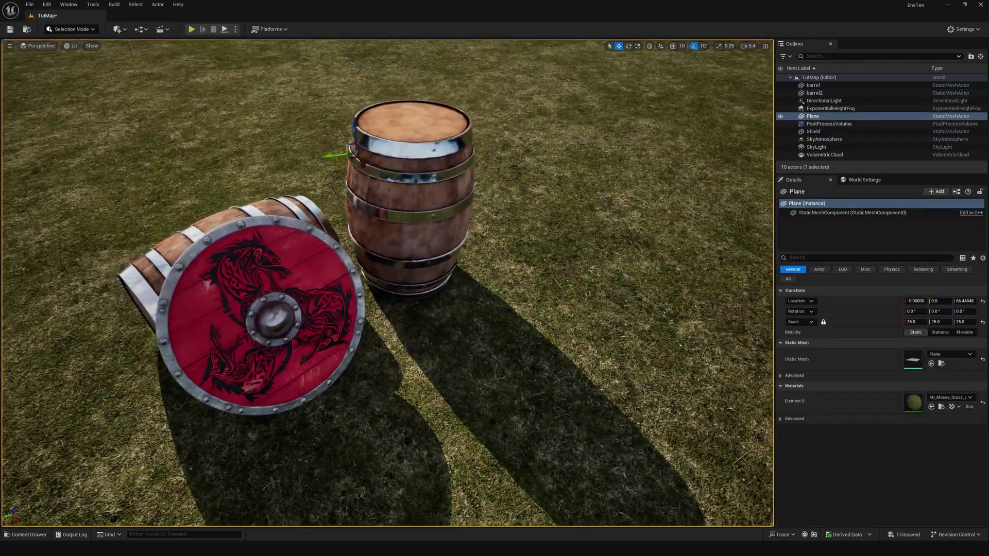
Step: Tilt and reposition the Shield so that it leans back against the lying barrel
key("e")
mouse_move(288, 340)
left_mouse_down()
mouse_move(309, 343)
mouse_move(304, 335)
left_mouse_up()
key("w")
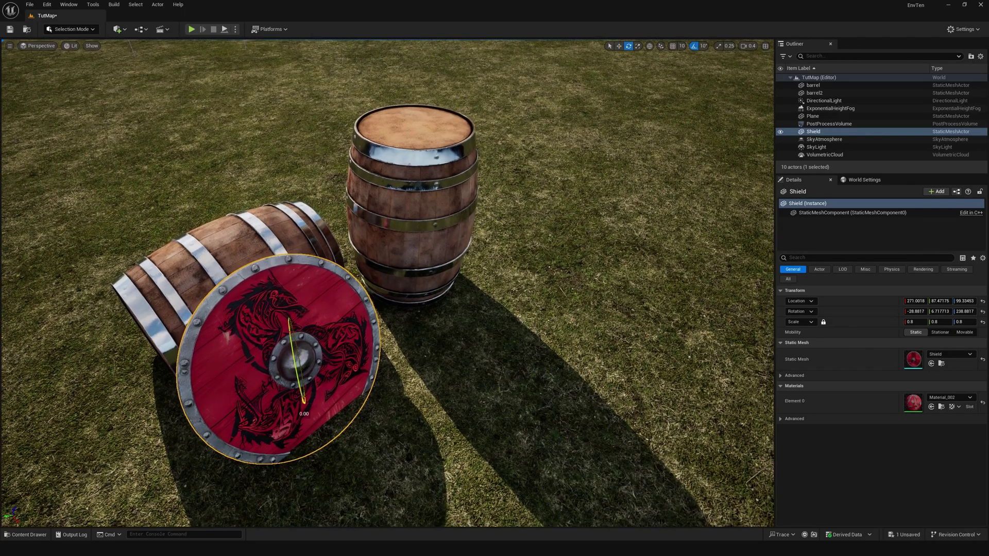
key("e")
left_click_drag(287, 333, 287, 312)
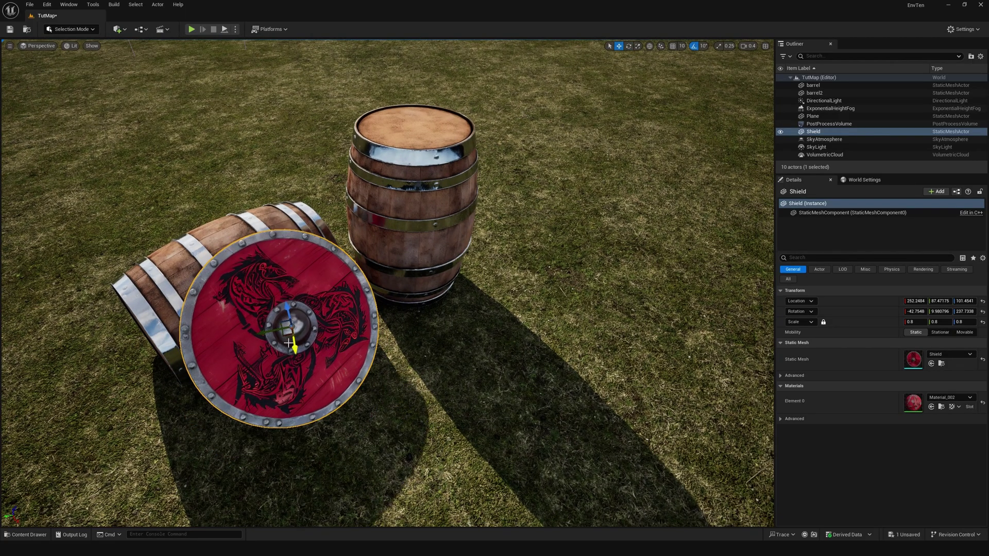
key("e")
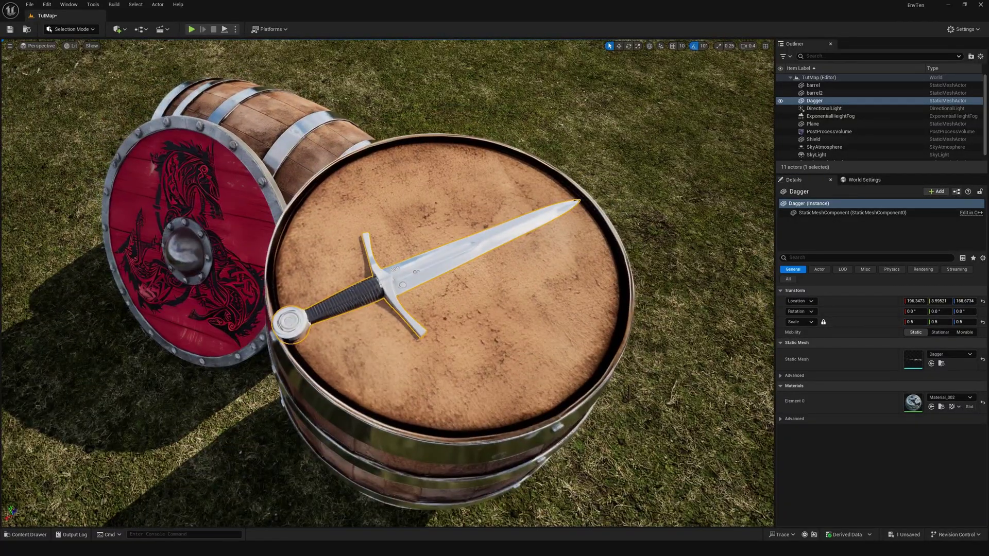
Step: Position the Dagger, scaled to 0.5, on the lid of the upright barrel
key("w")
mouse_move(444, 243)
left_mouse_down()
mouse_move(437, 271)
mouse_move(428, 242)
left_mouse_up()
key("e")
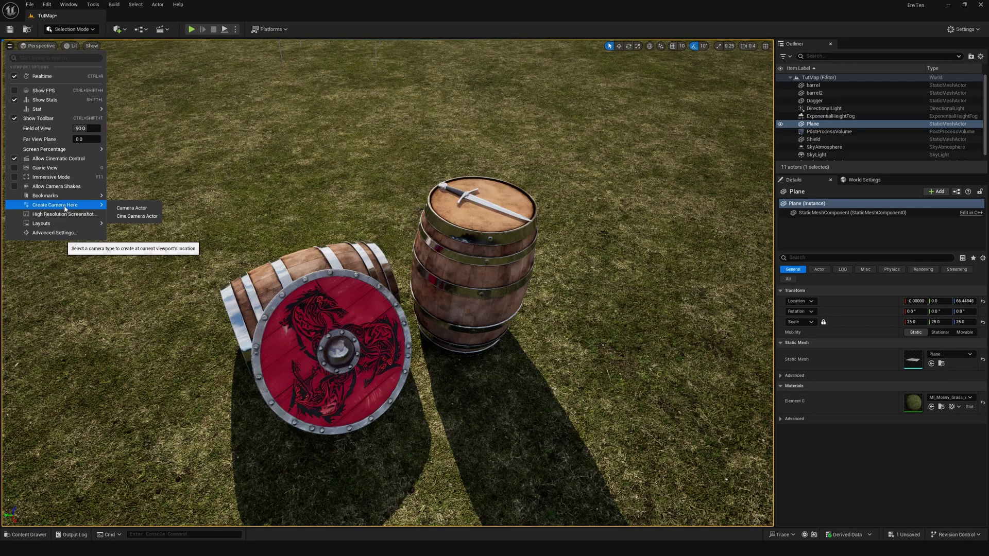
Step: Create a Cine Camera Actor at the current view and pilot it in the viewport
left_click(137, 216)
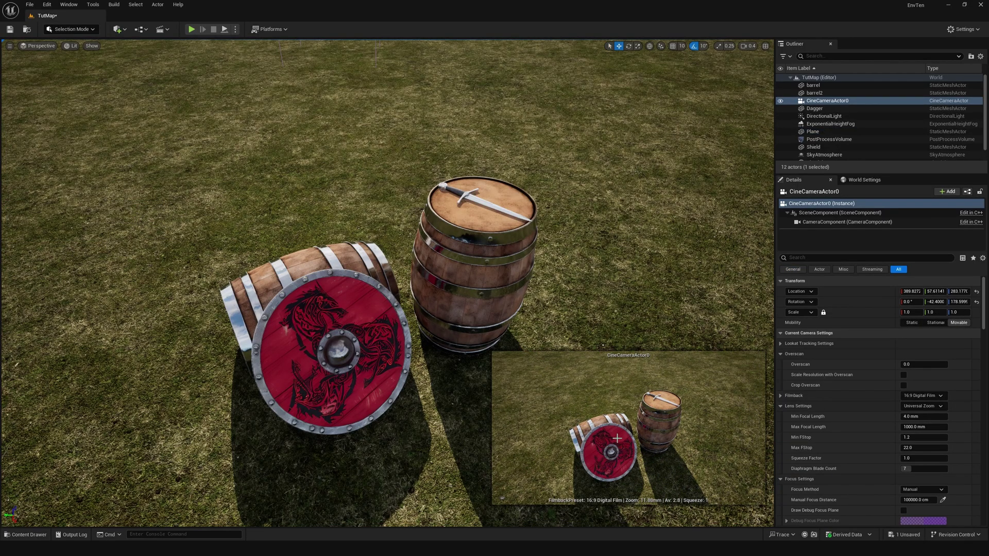
left_click(36, 46)
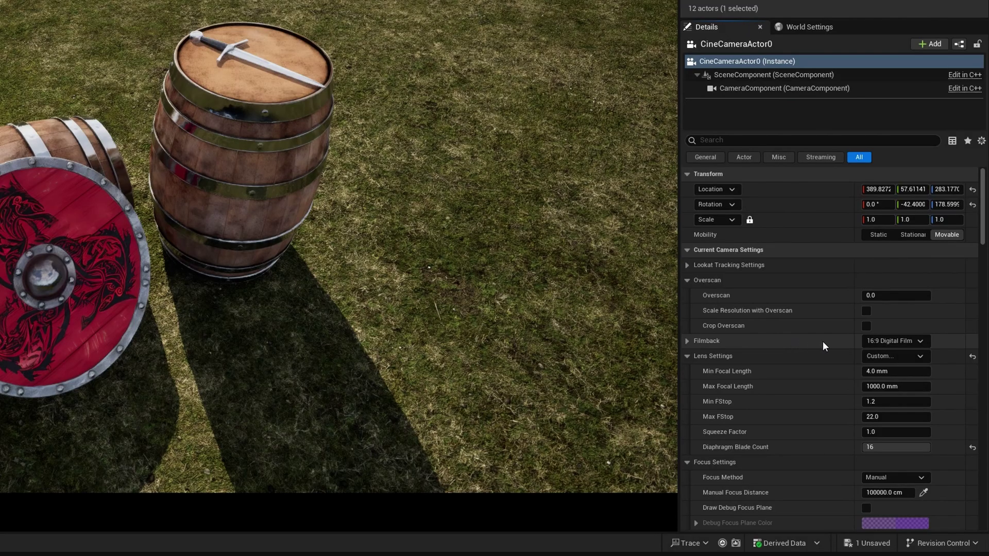
Step: Set the cine camera's Filmback to 16:9 DSLR and its lens preset to 50mm Prime f/1.8
left_click(927, 396)
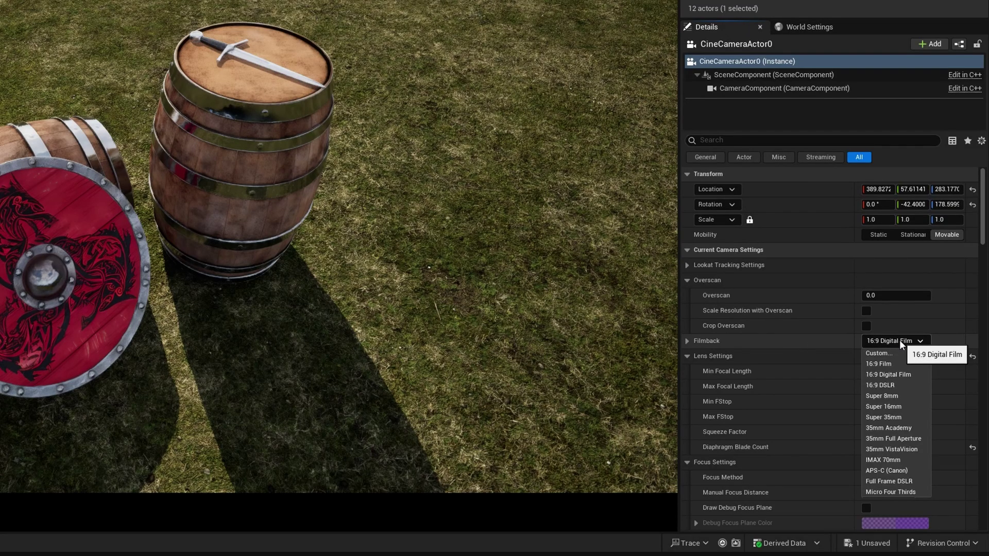
left_click(904, 386)
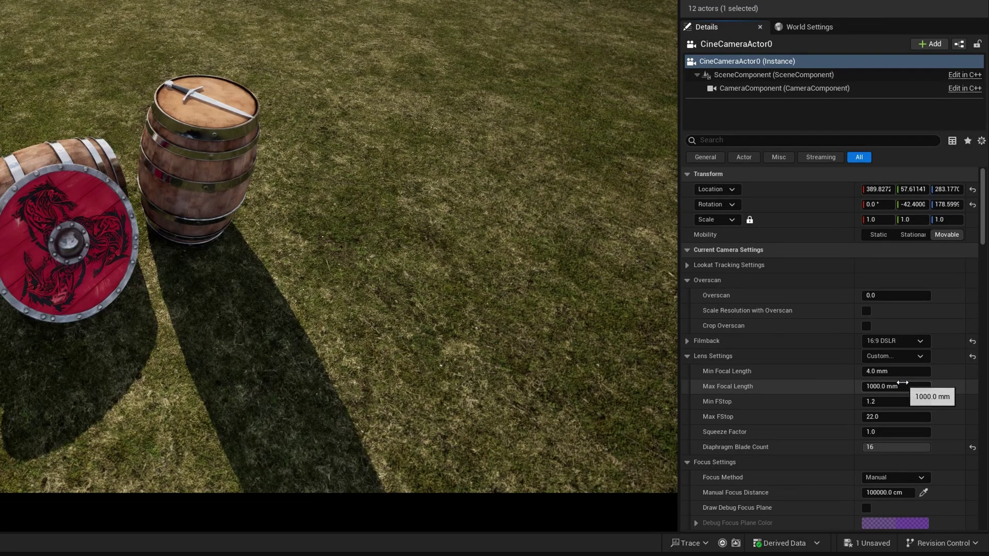
left_click(906, 355)
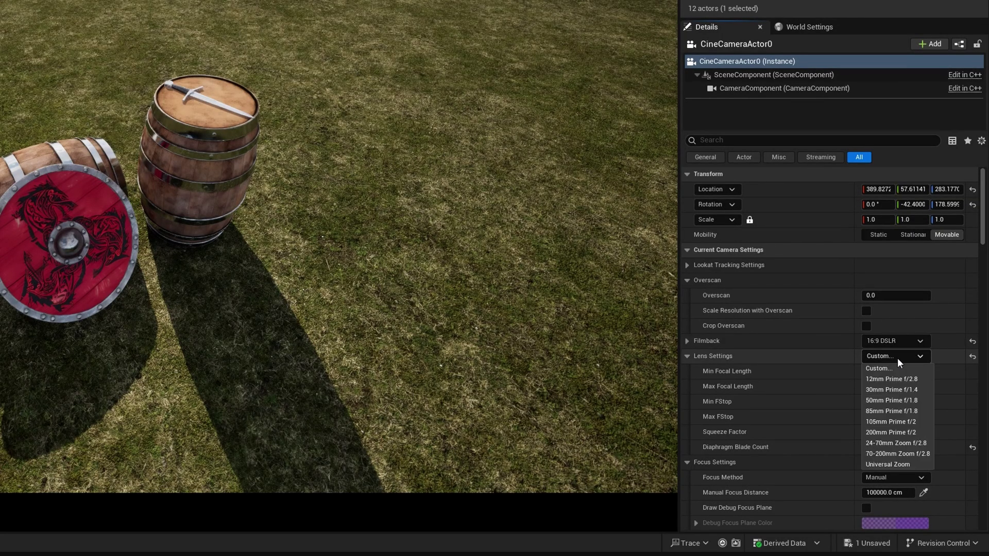
left_click(903, 401)
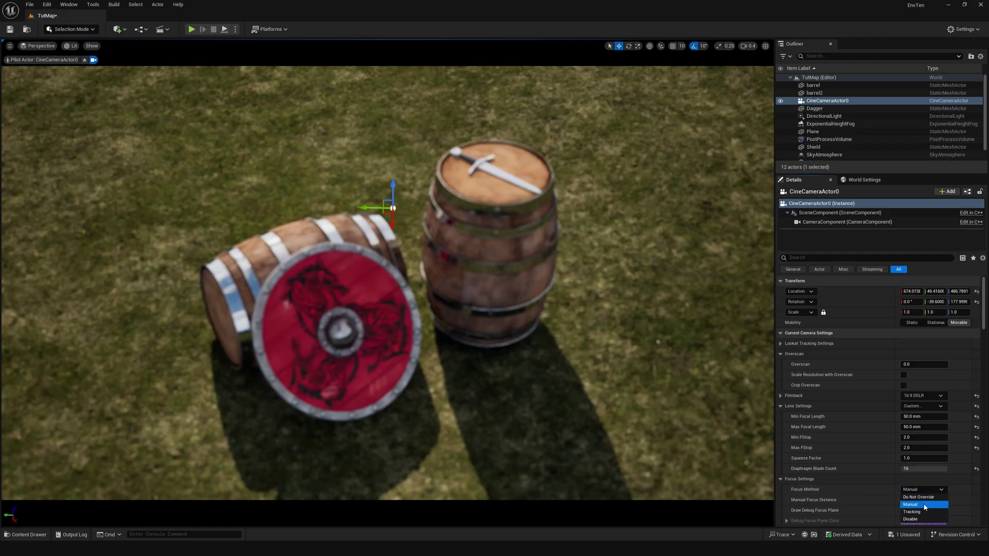
Step: Set the cine camera's Focus Method to Tracking with the barrel as the actor to track
left_click(931, 502)
left_click(787, 500)
scroll(921, 497, "down", 2)
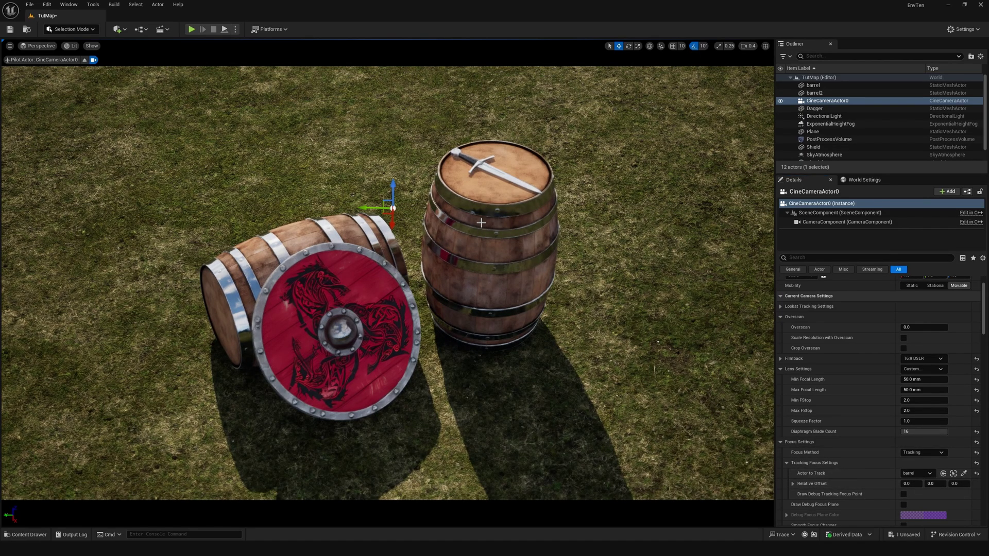
Step: Choose a crop preset in the cine camera's Crop Settings
scroll(873, 453, "down", 4)
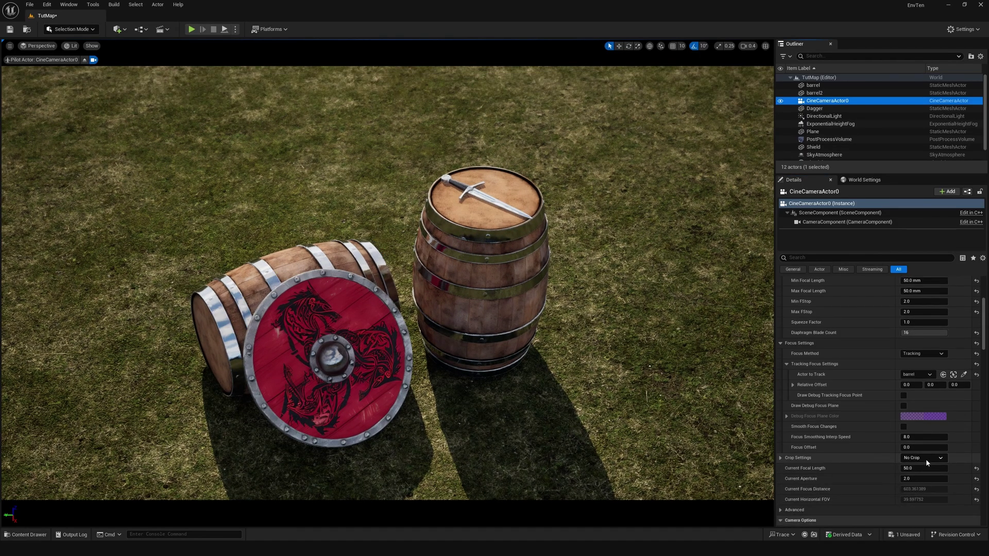
left_click(926, 458)
left_click(908, 488)
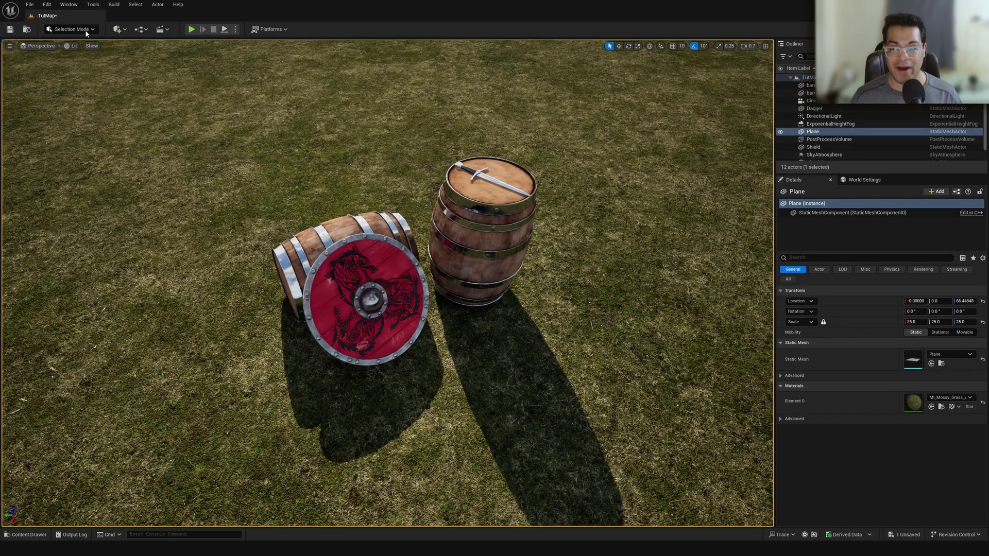
Step: Switch to Foliage mode and add the Tundra Grass Var21 and Var22 static meshes as foliage types
left_click(85, 32)
left_click(72, 59)
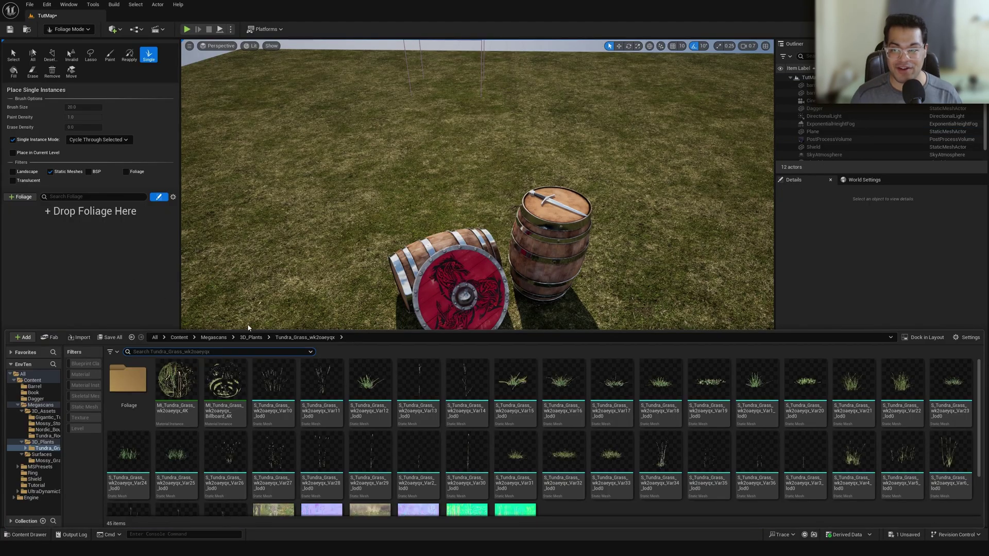
left_click(901, 389)
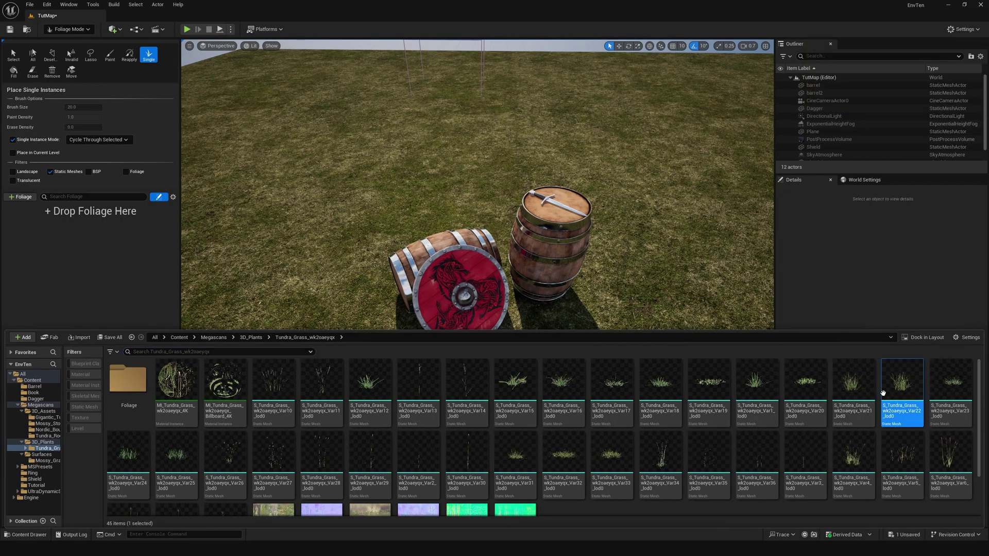
left_click(852, 388, "ctrl")
left_click_drag(852, 389, 95, 222)
left_click_drag(96, 221, 37, 224)
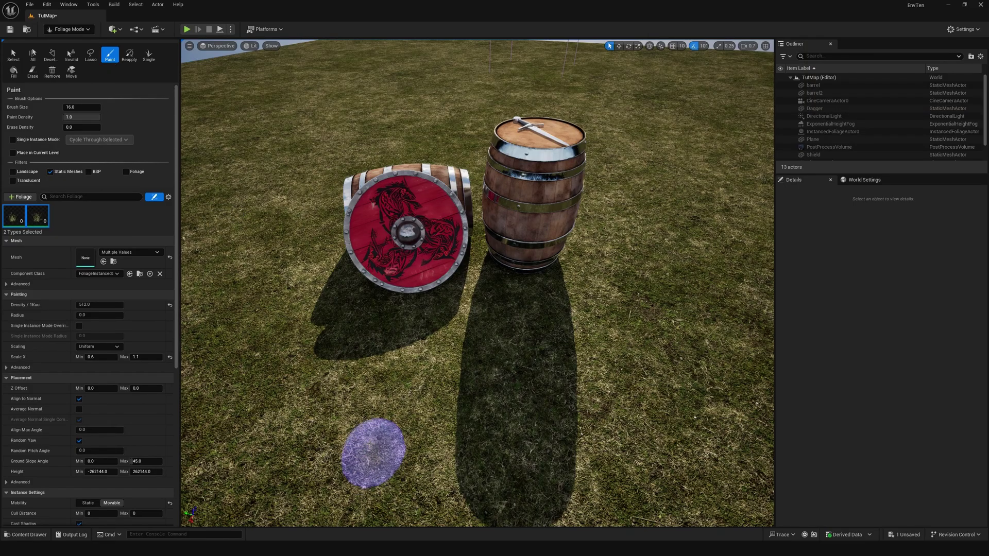
Step: Paint both grass types around the barrels and shield with brush size 16, density 512 and scale 0.6 to 1.1
mouse_move(314, 331)
left_mouse_down()
mouse_move(315, 346)
mouse_move(302, 347)
mouse_move(320, 428)
mouse_move(346, 399)
mouse_move(433, 415)
mouse_move(375, 326)
mouse_move(457, 412)
mouse_move(397, 497)
mouse_move(512, 304)
mouse_move(599, 307)
mouse_move(551, 298)
mouse_move(612, 433)
mouse_move(627, 287)
mouse_move(599, 248)
mouse_move(655, 206)
mouse_move(709, 227)
mouse_move(715, 433)
left_mouse_up()
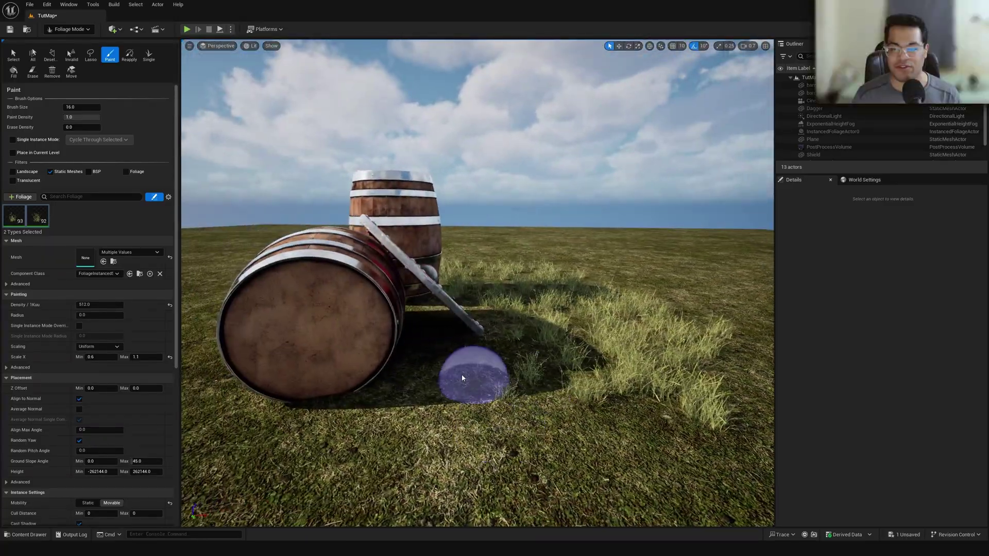
mouse_move(470, 376)
left_mouse_down()
mouse_move(452, 371)
mouse_move(381, 440)
mouse_move(658, 412)
mouse_move(530, 498)
left_mouse_up()
mouse_move(530, 498)
right_mouse_down()
mouse_move(557, 485)
mouse_move(604, 370)
right_mouse_up()
left_click_drag(603, 371, 360, 405)
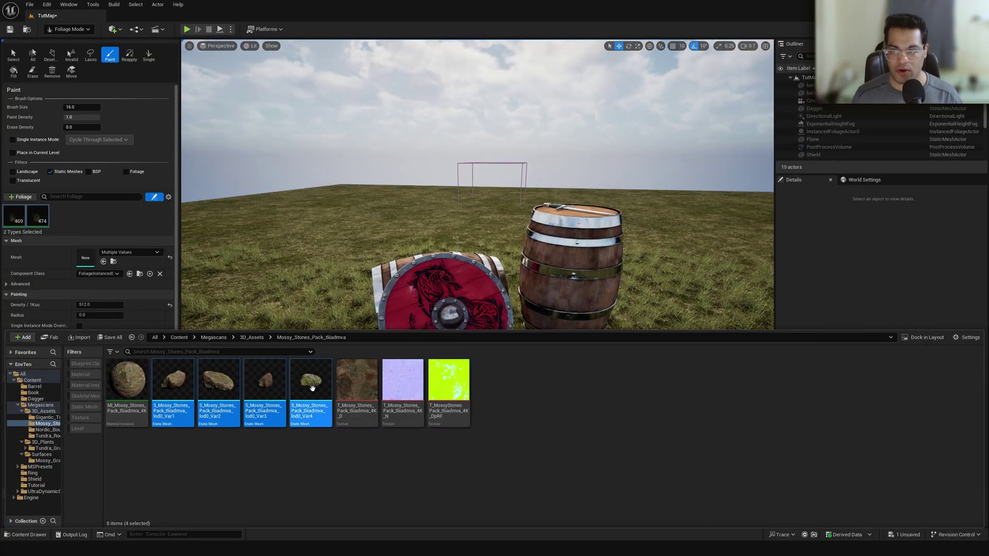
Step: Add the four Mossy Stones meshes as foliage types and change the viewport's view mode to Wireframe
left_click_drag(311, 381, 102, 222)
left_click_drag(101, 221, 102, 222)
left_click(250, 45)
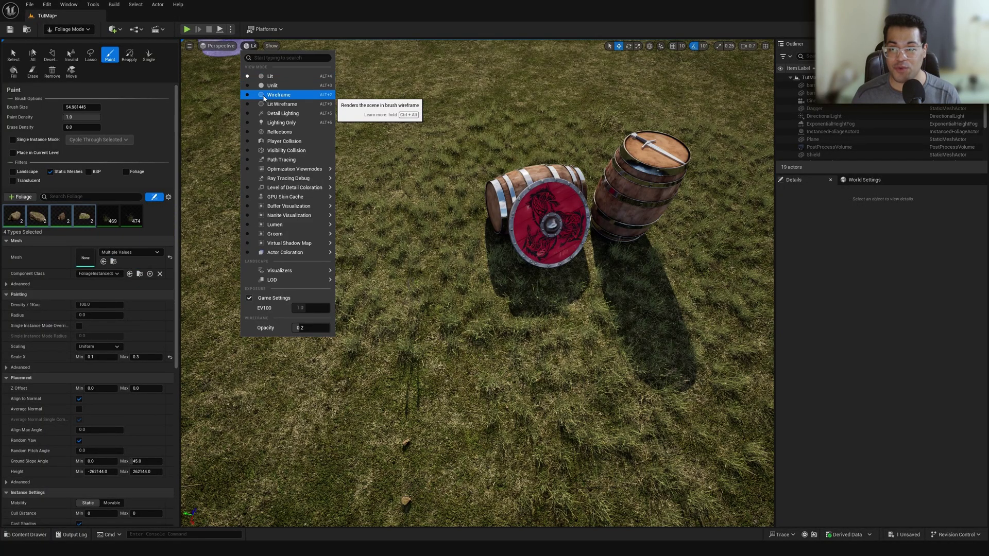
left_click(279, 95)
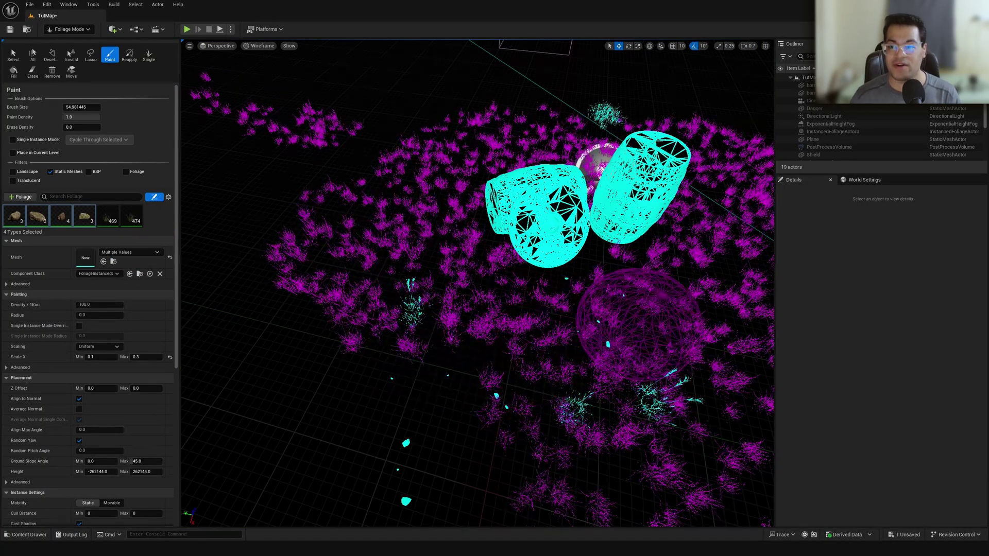
Step: Paint the four Mossy Stones types around the barrels and shield with brush size about 55, paint density 1 and scale 0.1 to 0.3
right_click_drag(638, 325, 625, 327)
left_click_drag(483, 260, 502, 377)
right_click_drag(653, 289, 412, 379)
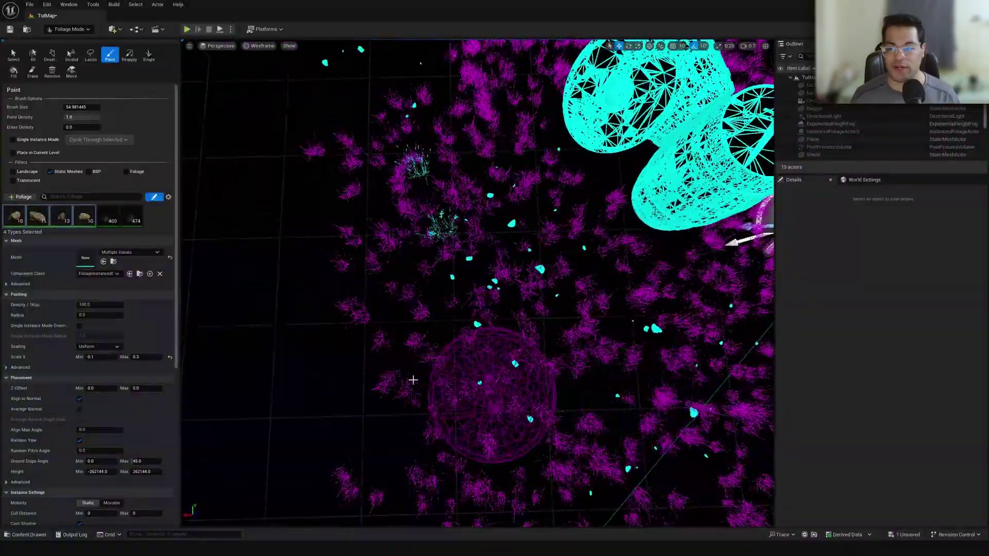
mouse_move(412, 379)
left_mouse_down()
mouse_move(313, 183)
mouse_move(501, 424)
left_mouse_up()
right_click_drag(501, 423, 572, 304)
mouse_move(572, 304)
left_mouse_down()
mouse_move(523, 154)
mouse_move(739, 269)
left_mouse_up()
mouse_move(567, 174)
right_mouse_down()
mouse_move(556, 92)
mouse_move(412, 237)
mouse_move(372, 141)
right_mouse_up()
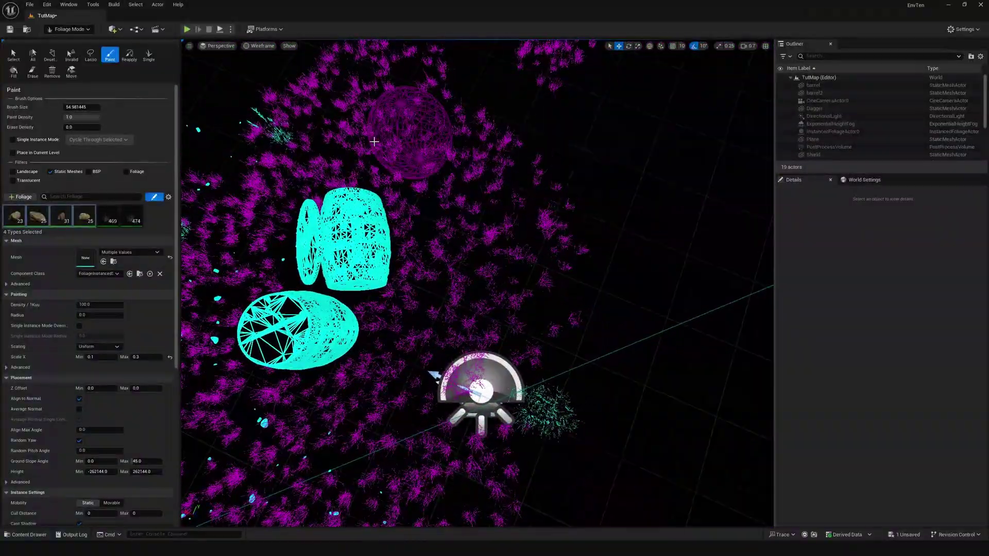
mouse_move(373, 141)
left_mouse_down()
mouse_move(450, 152)
mouse_move(445, 299)
mouse_move(543, 188)
mouse_move(629, 324)
mouse_move(341, 86)
mouse_move(566, 146)
left_mouse_up()
mouse_move(567, 147)
right_mouse_down()
mouse_move(494, 154)
mouse_move(465, 170)
right_mouse_up()
mouse_move(465, 170)
left_mouse_down()
mouse_move(360, 246)
mouse_move(320, 404)
mouse_move(353, 364)
mouse_move(265, 342)
mouse_move(399, 504)
left_mouse_up()
right_click_drag(400, 504, 387, 252)
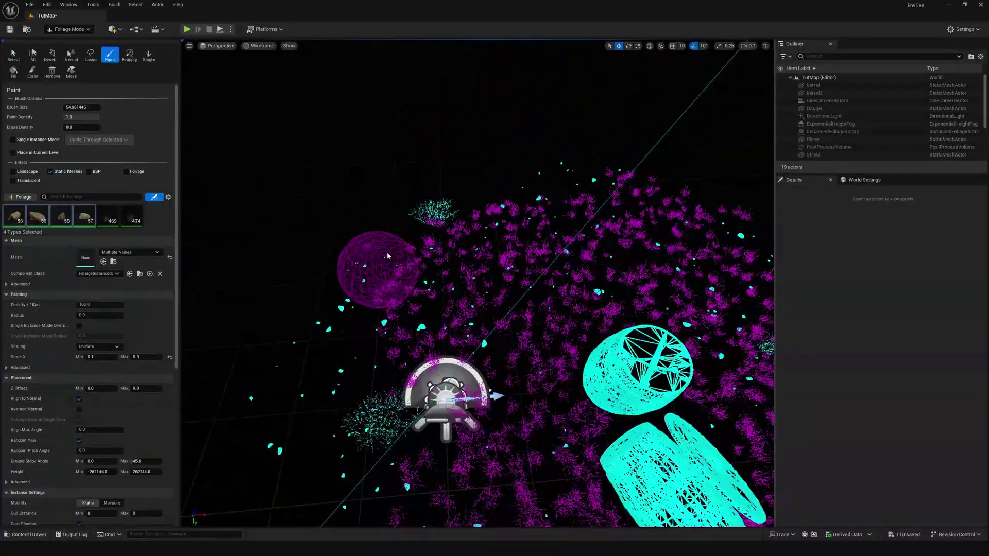
mouse_move(388, 252)
left_mouse_down()
mouse_move(372, 193)
mouse_move(508, 175)
mouse_move(524, 285)
left_mouse_up()
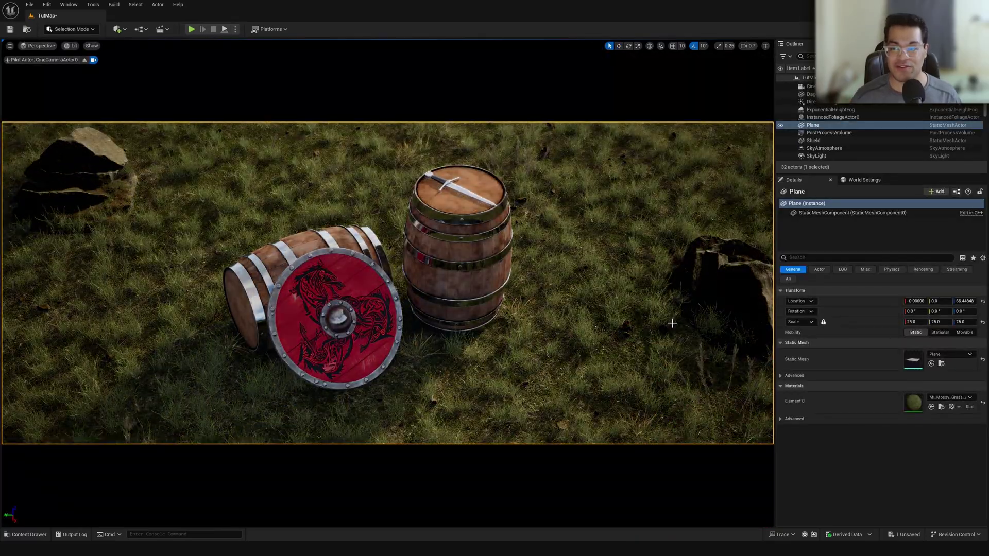
Step: Adjust the sun's direction in the cine camera view so the light falls on the shield's front and the barrels
key("ctrl+l")
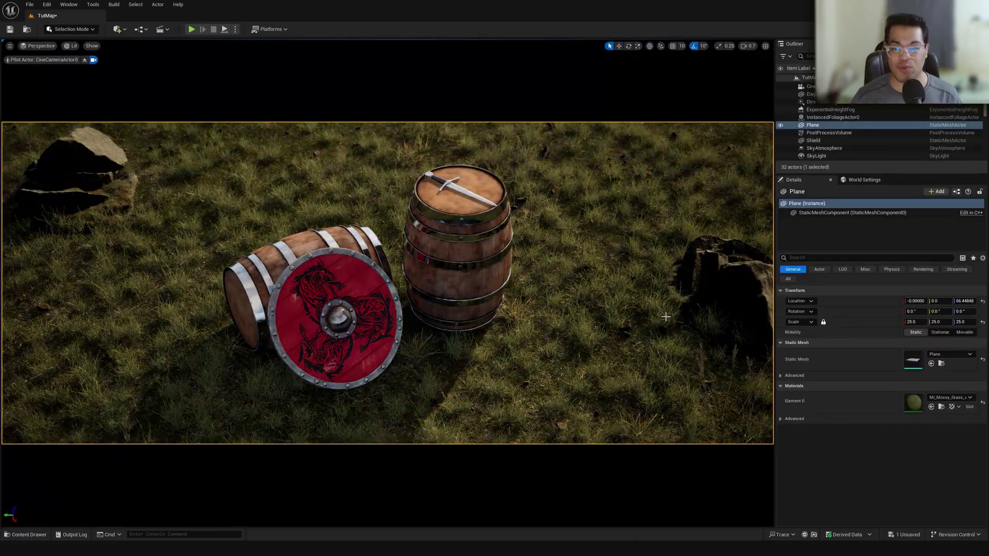
key("ctrl+l")
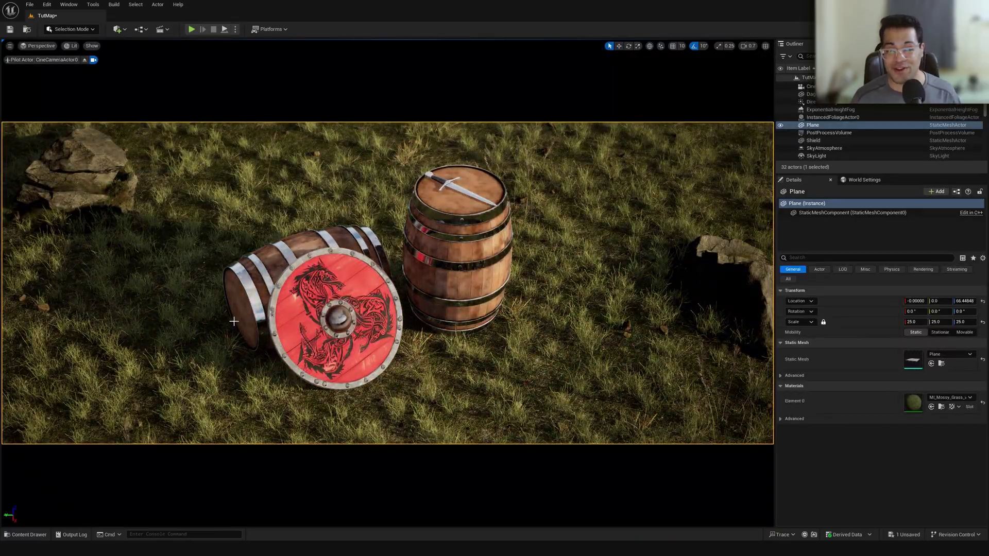
key("ctrl+l")
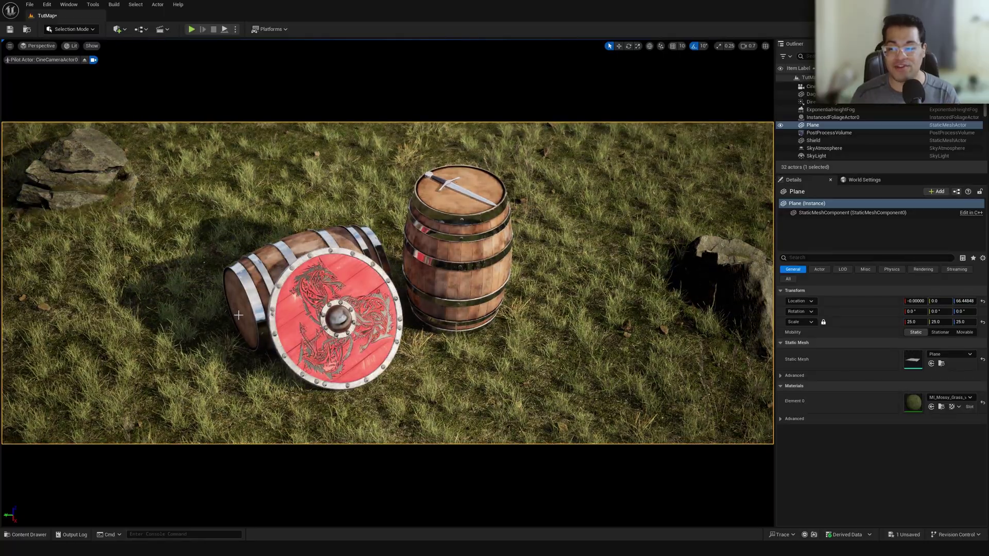
Step: Save the level and create a level sequence named SQ_1 in the Content folder
key("ctrl+s")
left_click(163, 29)
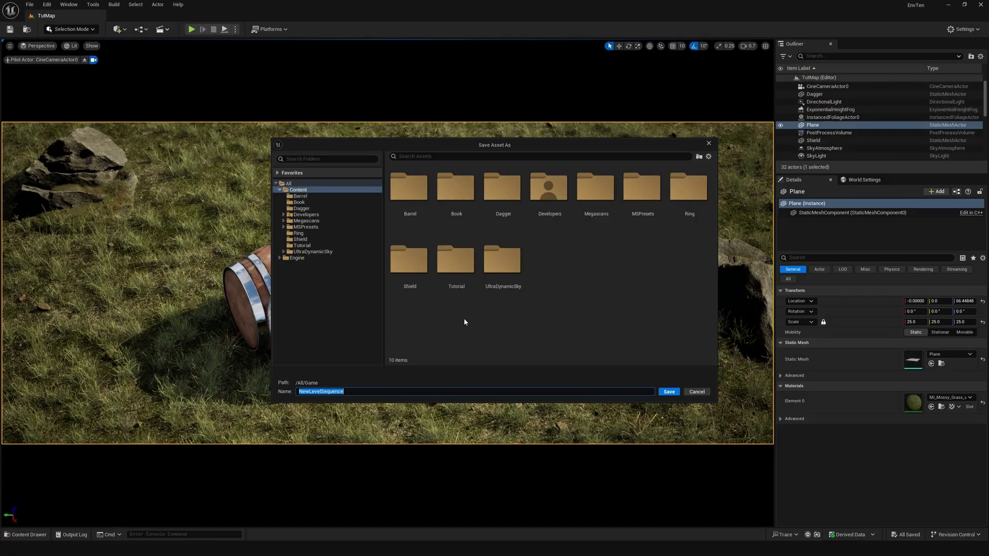
type("SQ_1")
key("Return")
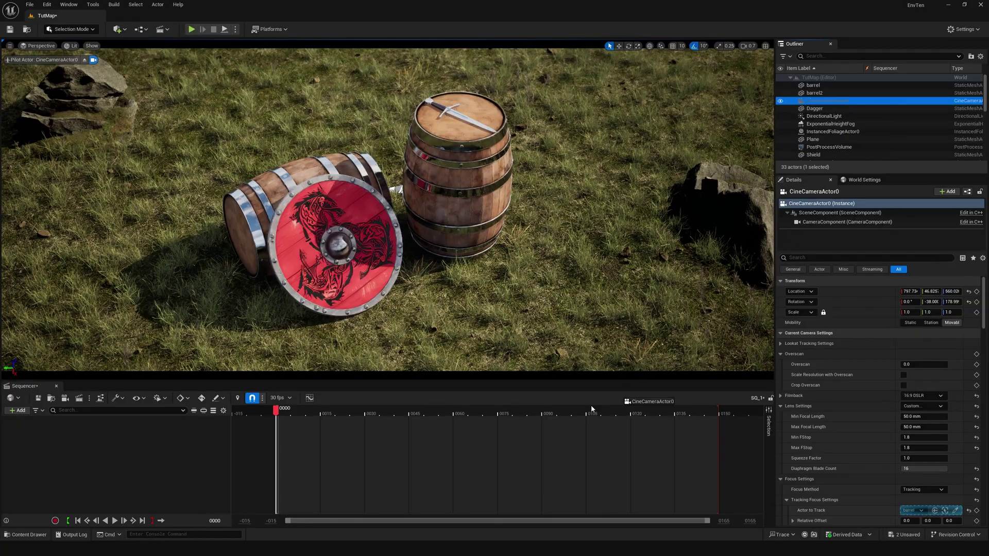
Step: Add the cine camera to the 24 fps sequence and key its Transform at frame 0
left_click_drag(173, 454, 174, 454)
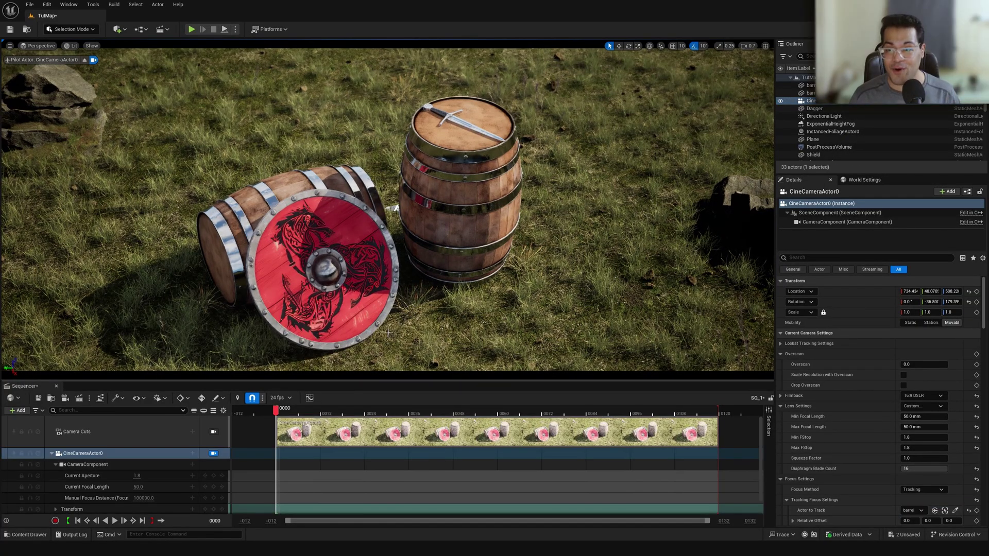
left_click(214, 508)
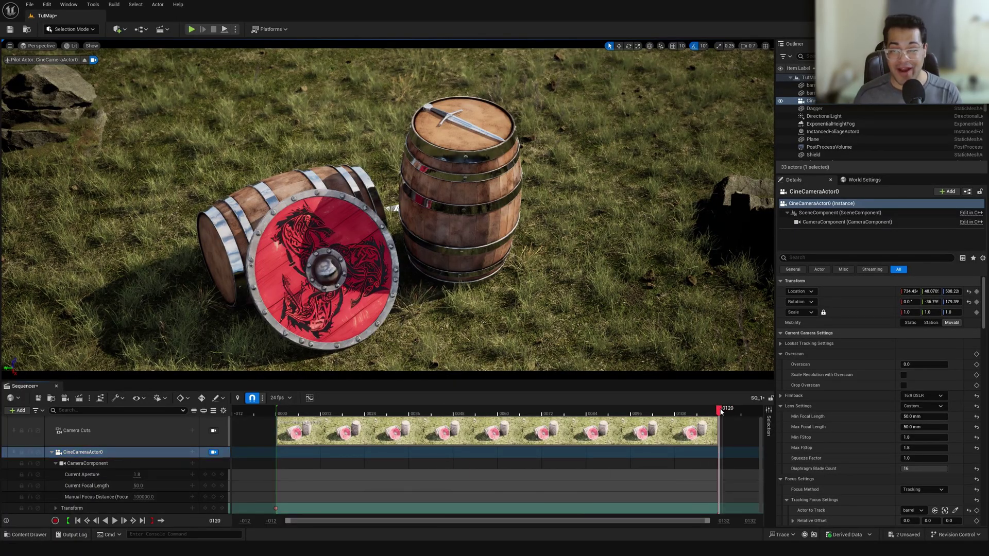
Step: At frame 120, move the piloted camera lower and closer to the shield and barrels, and key its Transform
key("w")
right_click_drag(387, 210, 388, 195)
key("s")
key("w")
key("q")
key("s")
right_click_drag(408, 242, 410, 229)
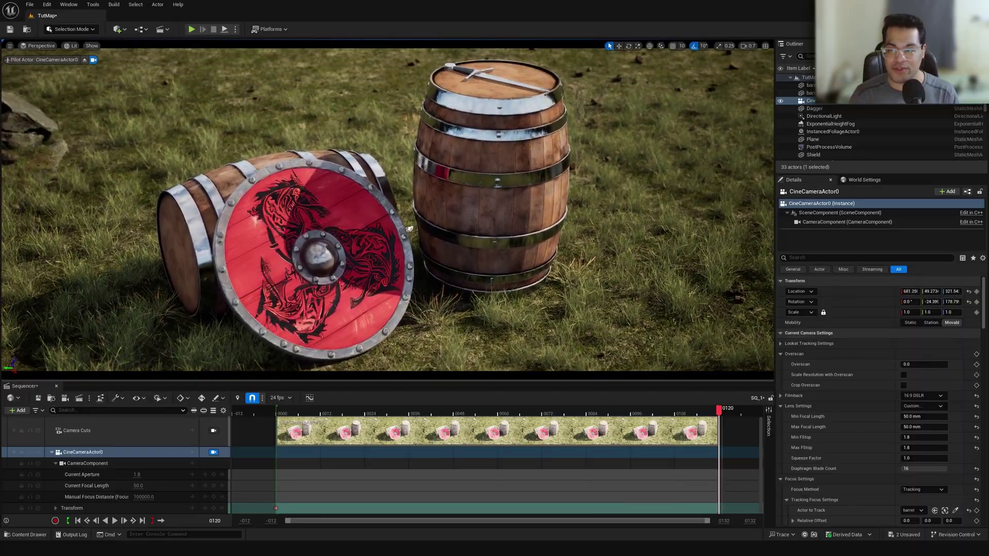
right_click_drag(537, 290, 536, 290)
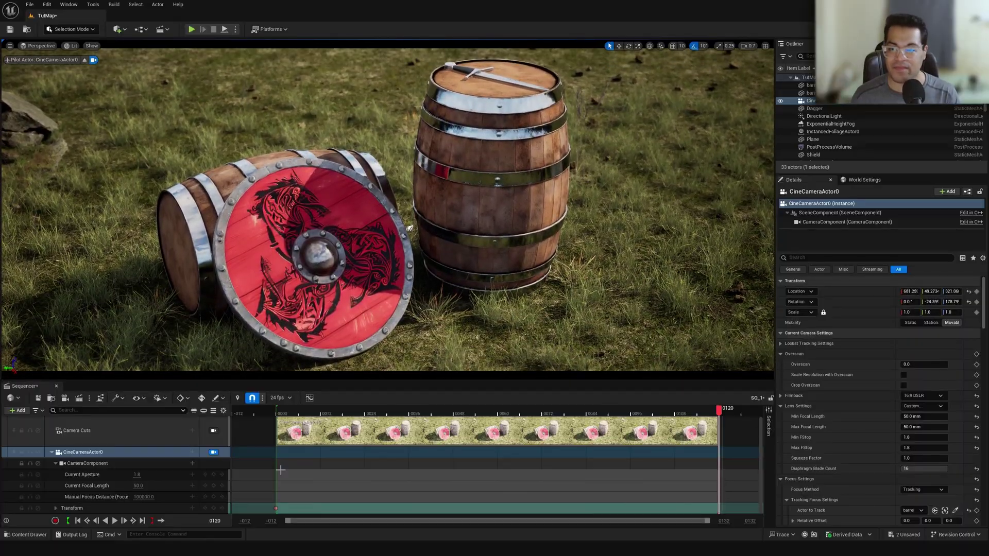
left_click(214, 508)
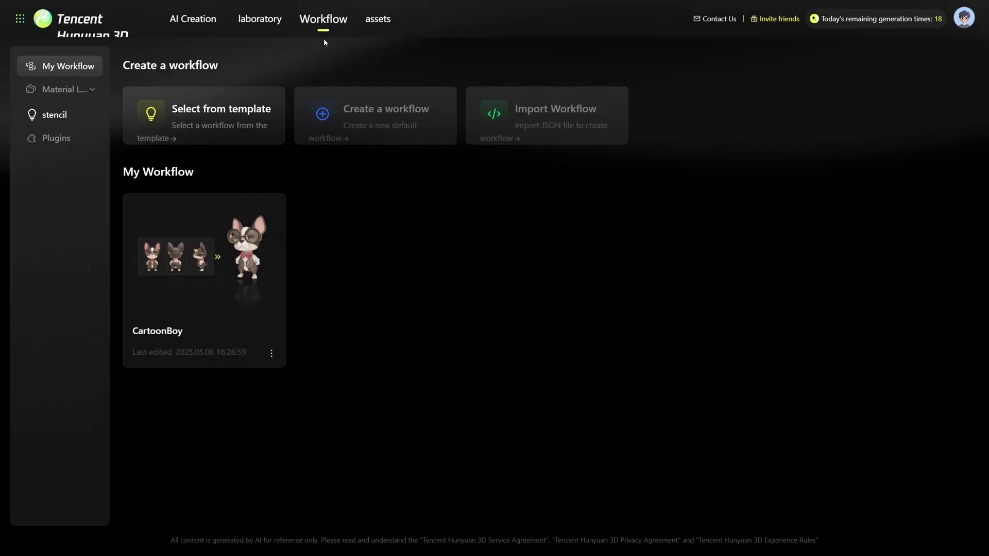
Step: Switch to Tencent Hunyuan 3D, open the CartoonBoy workflow and examine its Load Multi-views Image node
left_click(278, 111)
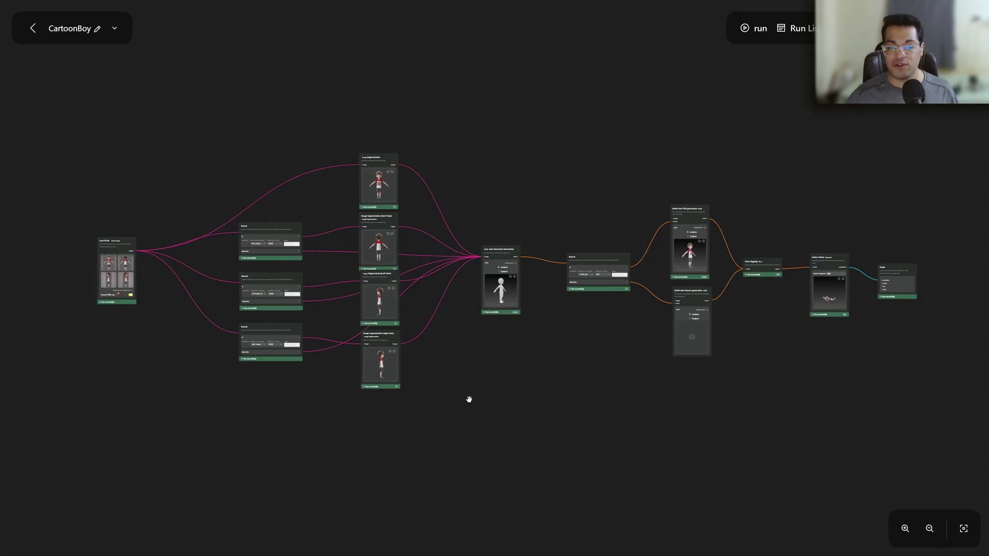
scroll(72, 319, "up", 10)
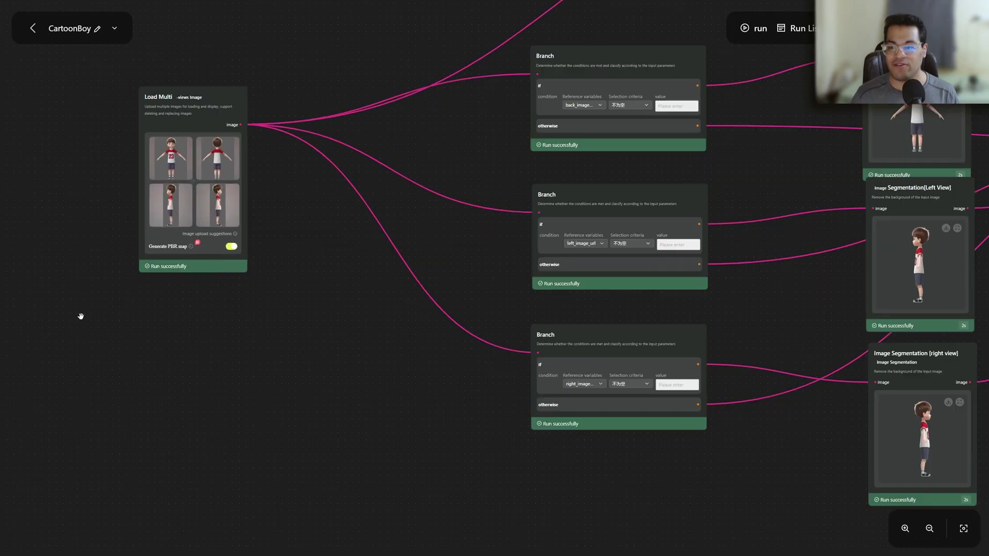
left_click_drag(296, 402, 311, 526)
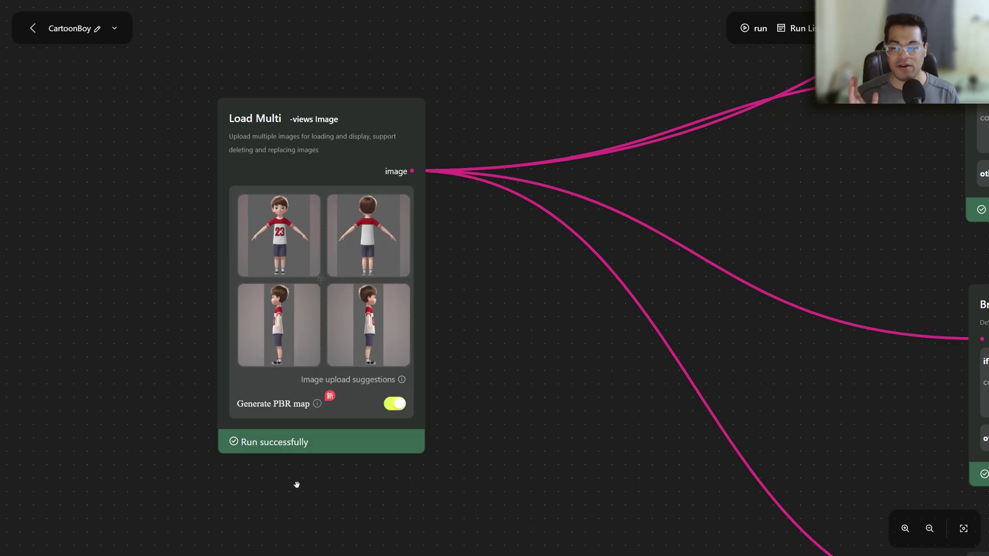
mouse_move(291, 244)
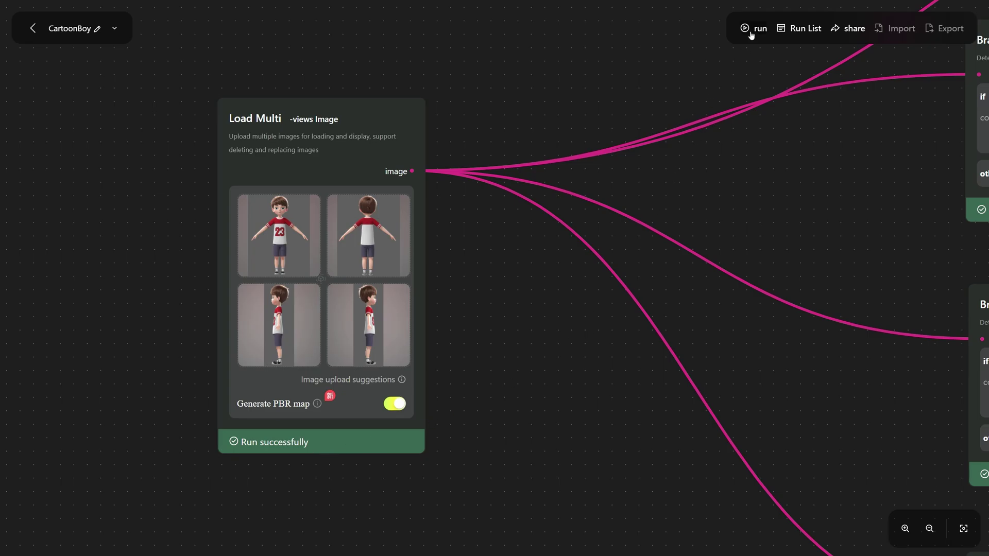
Step: Examine the front, back, left and right Image Segmentation nodes of the workflow
left_click_drag(822, 223, 309, 316)
left_click_drag(655, 348, 220, 360)
left_click_drag(555, 127, 388, 314)
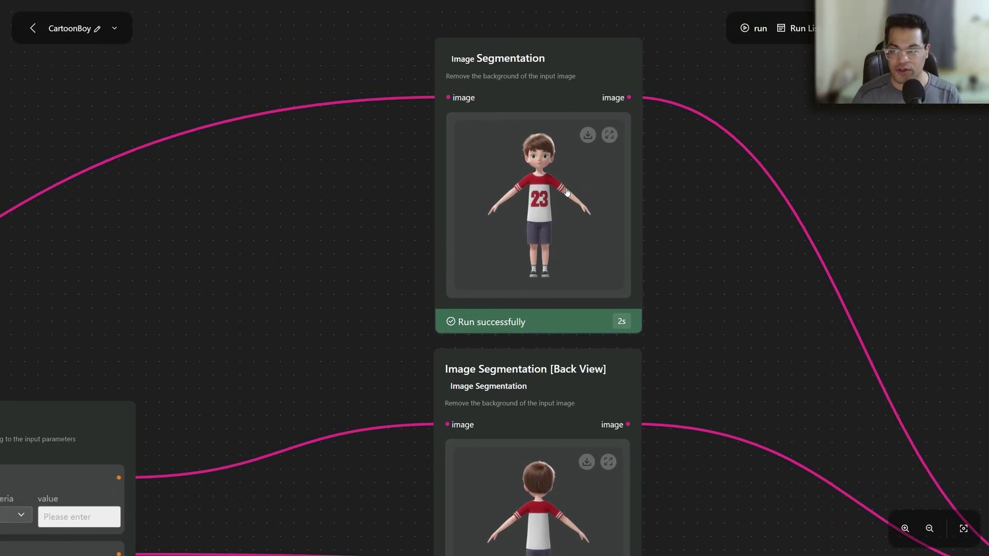
left_click_drag(736, 372, 713, 152)
scroll(601, 174, "down", 5)
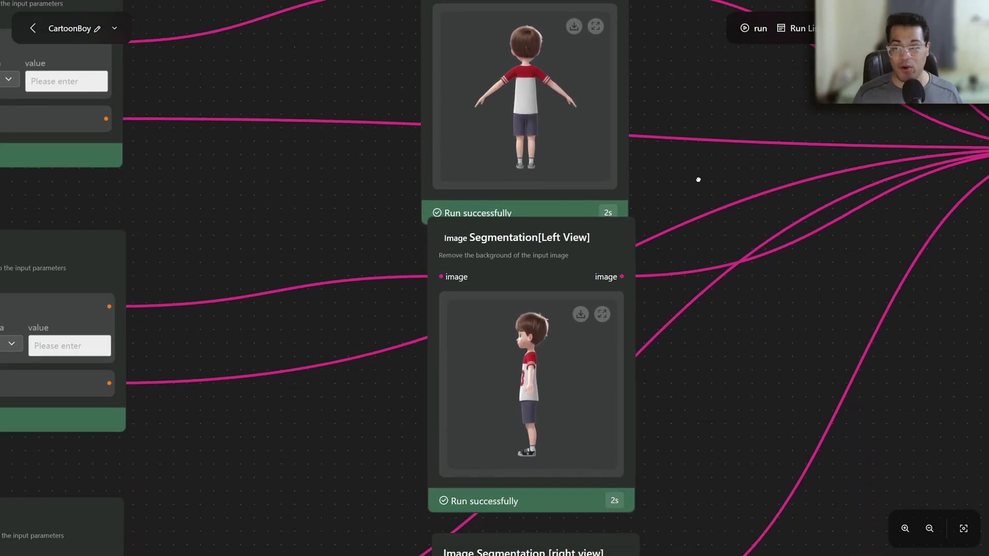
left_click_drag(708, 395, 696, 177)
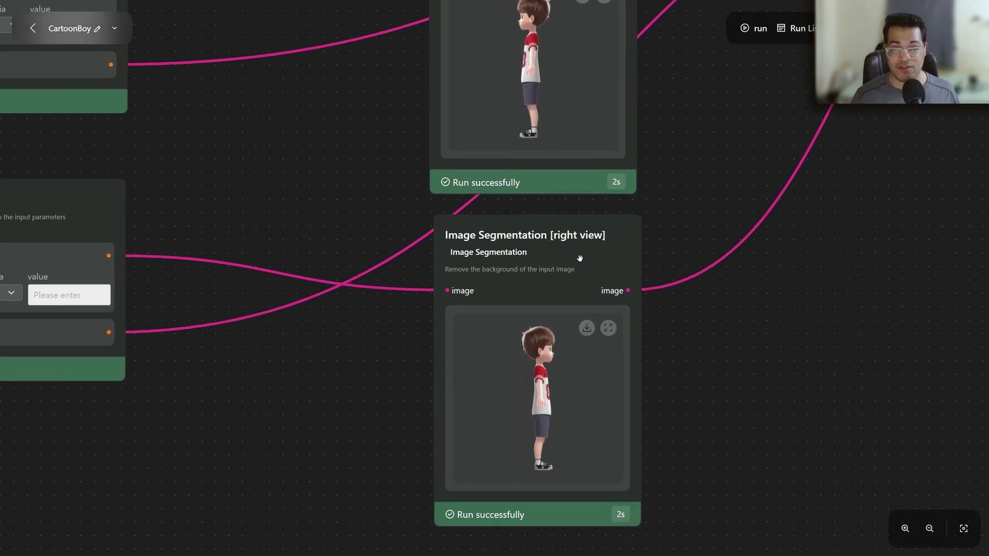
Step: View the enlarged Multi-view Geometry Generation mesh and the textured boy model from the texture generation node
left_click_drag(732, 136, 360, 386)
left_click_drag(637, 240, 364, 305)
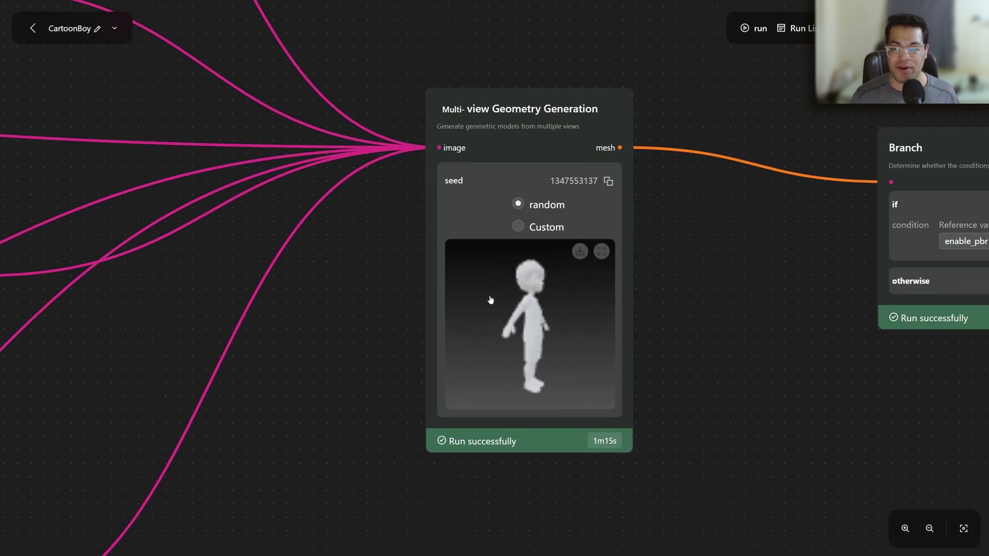
left_click(601, 252)
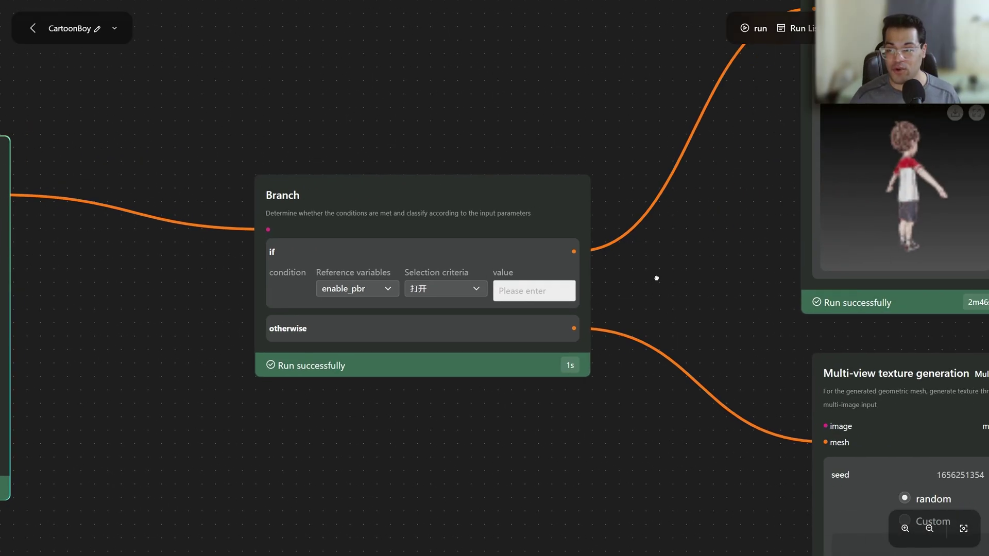
left_click_drag(657, 278, 373, 292)
left_click_drag(395, 227, 354, 326)
left_click(510, 306)
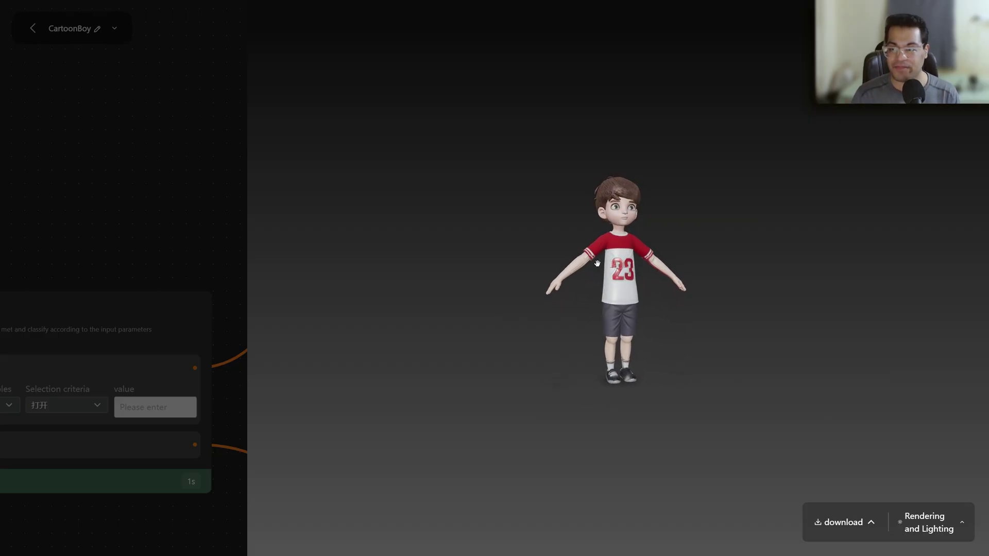
key("Escape")
Step: Examine the Bone Rigging and Action Driven nodes and preview the available action templates
left_click_drag(693, 349, 405, 315)
left_click_drag(635, 370, 367, 242)
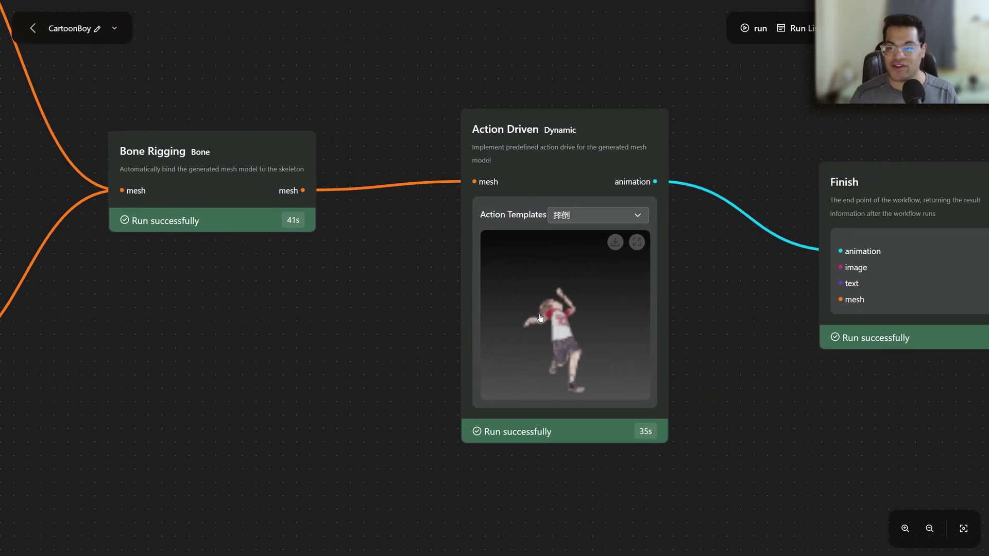
left_click(591, 220)
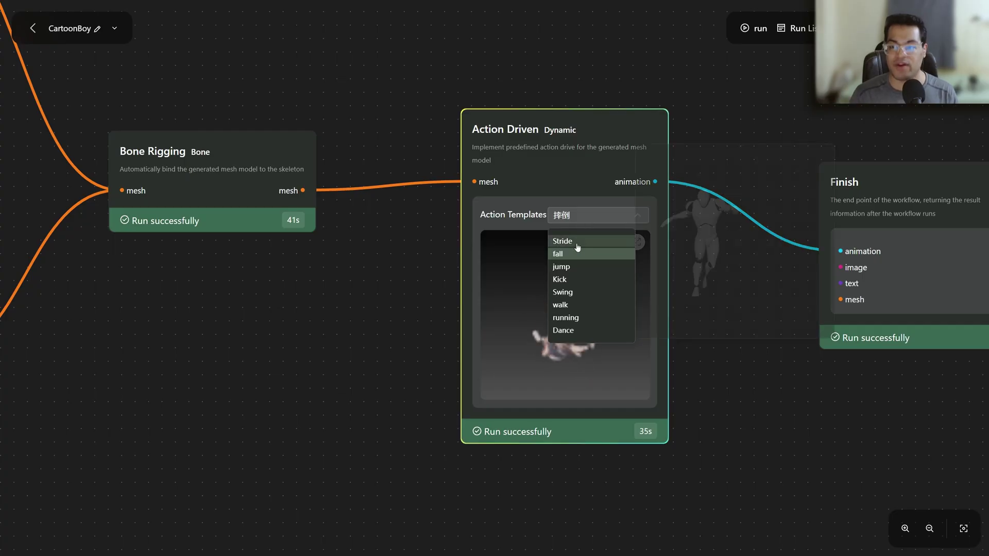
mouse_move(579, 270)
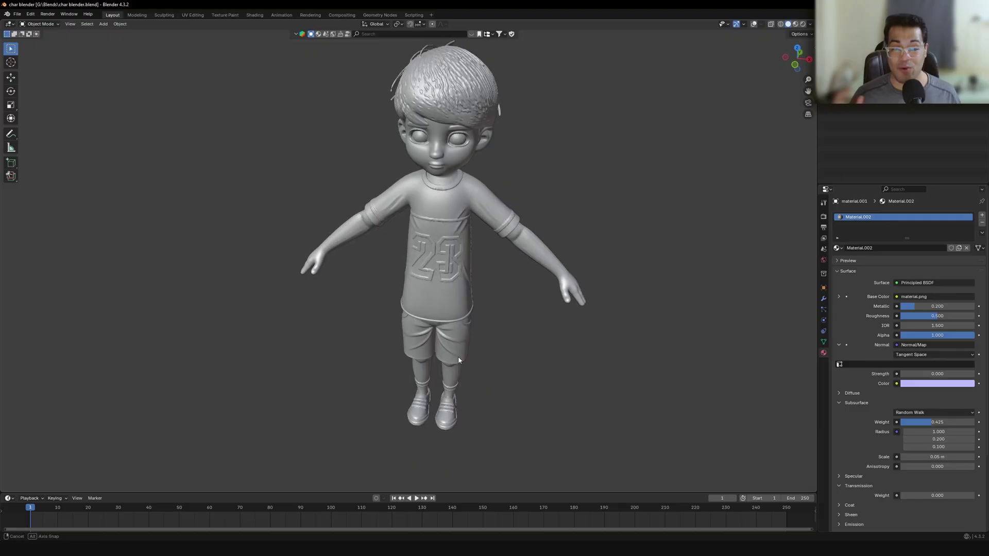
middle_click_drag(459, 356, 452, 337)
Step: Open the Run List of the CartoonBoy workflow
left_click(803, 24)
middle_click_drag(464, 299, 607, 276)
mouse_move(307, 294)
middle_mouse_down()
mouse_move(446, 280)
mouse_move(306, 286)
mouse_move(367, 291)
mouse_move(390, 277)
mouse_move(371, 287)
middle_mouse_up()
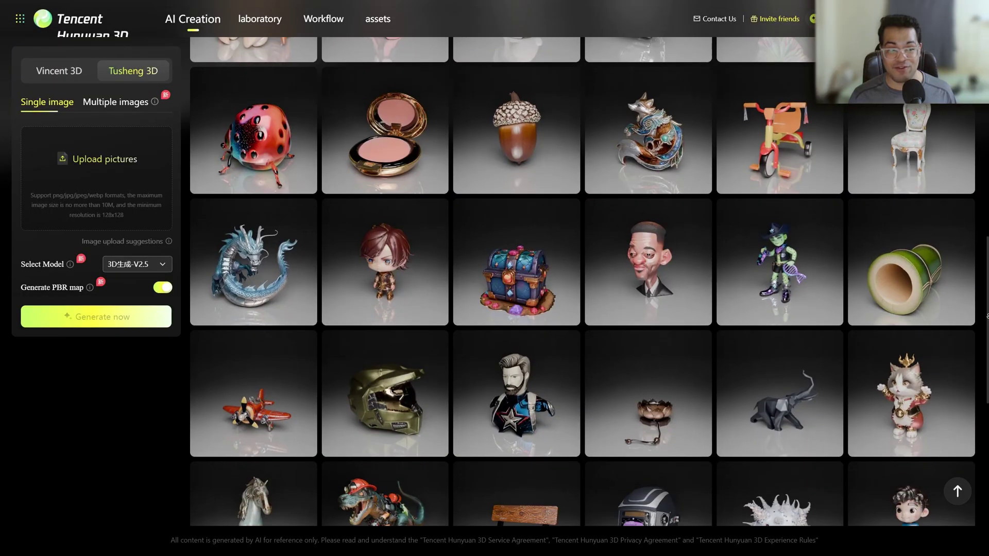
Step: Browse the gallery of sample 3D models on Tencent Hunyuan 3D's AI Creation page
scroll(988, 316, "down", 4)
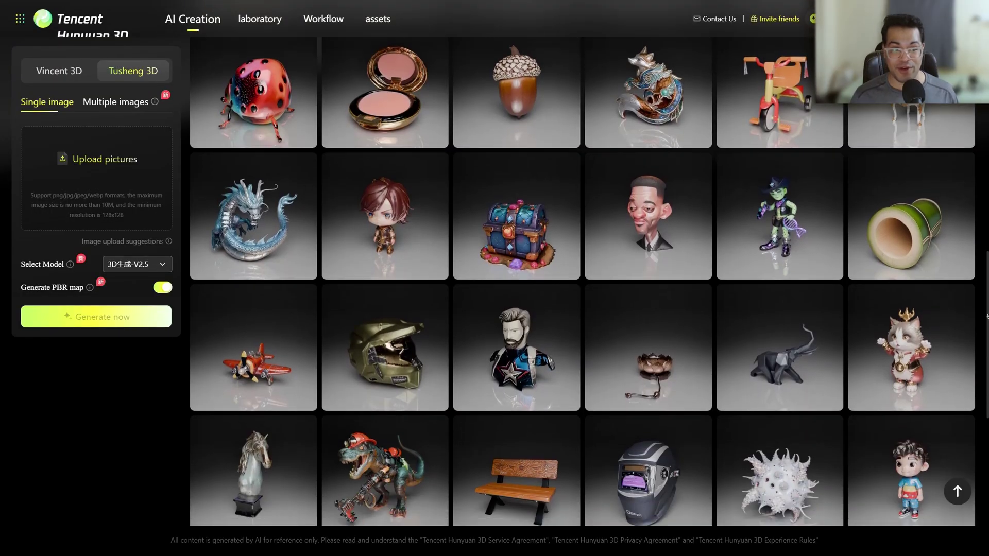
scroll(988, 316, "down", 4)
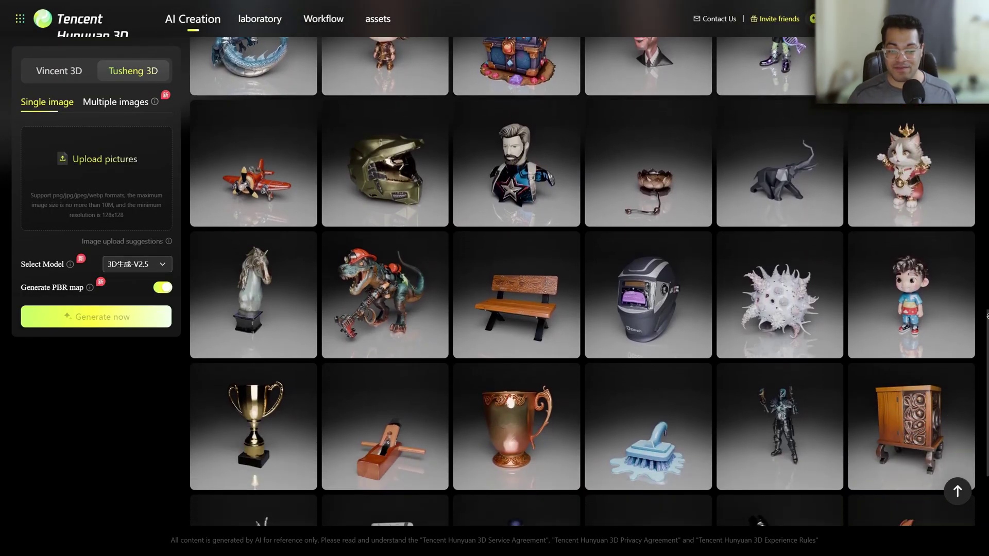
scroll(988, 316, "down", 1)
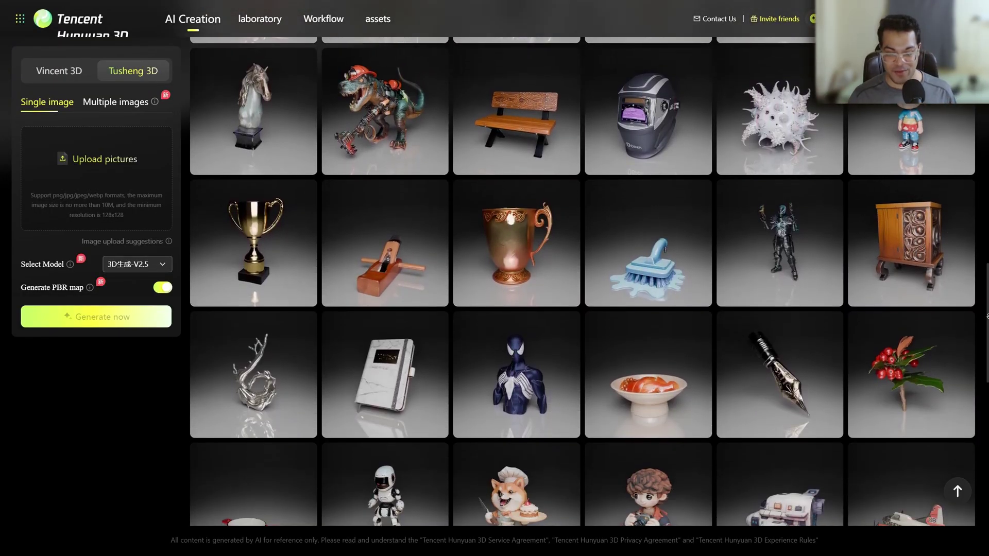